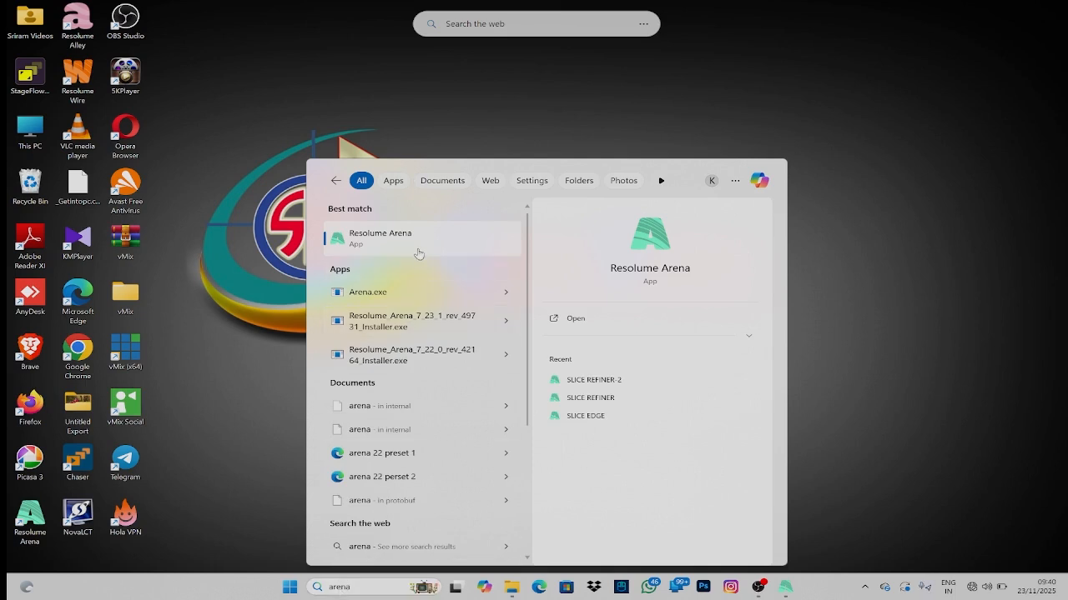
# Dismiss the desktop search, bring up the running Resolume Arena window, and quit it
pyautogui.click(518, 142)
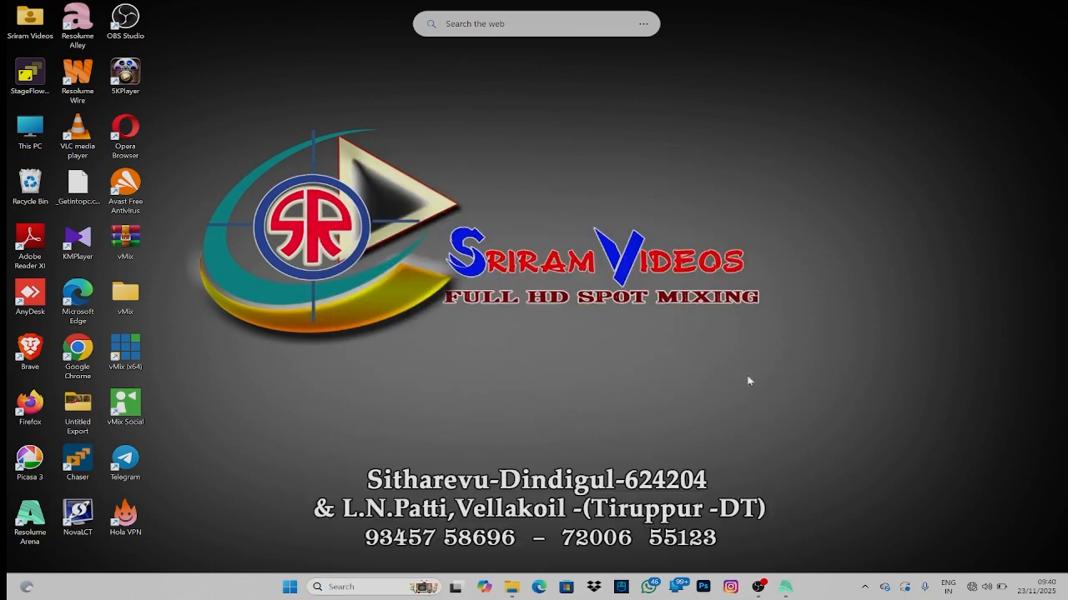
pyautogui.click(786, 587)
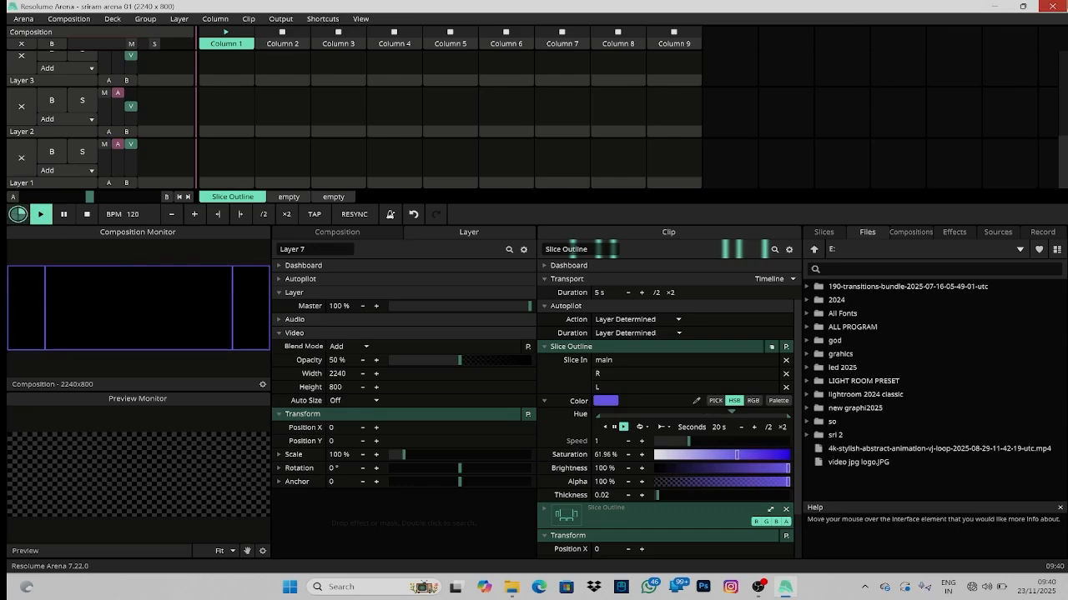
pyautogui.click(1053, 6)
pyautogui.click(513, 315)
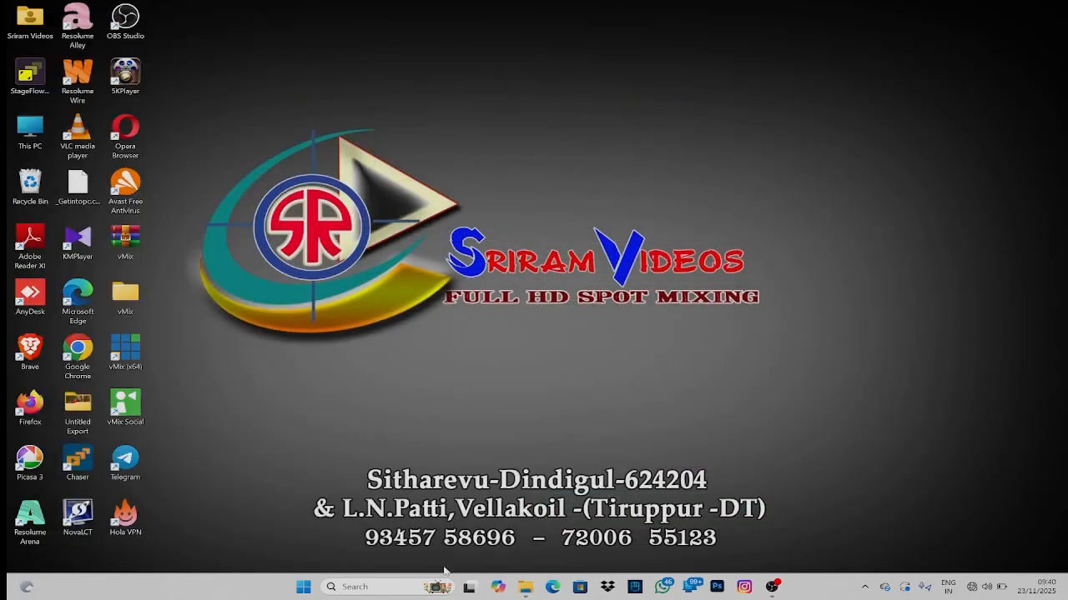
# Search the computer for "arena" and launch Resolume Arena
pyautogui.click(352, 587)
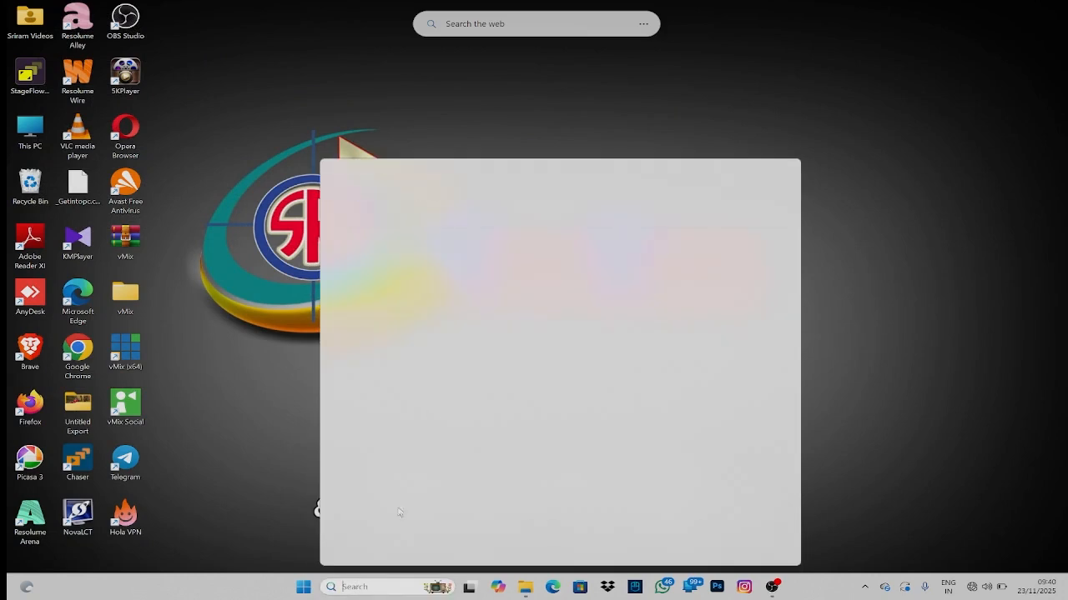
pyautogui.write('a')
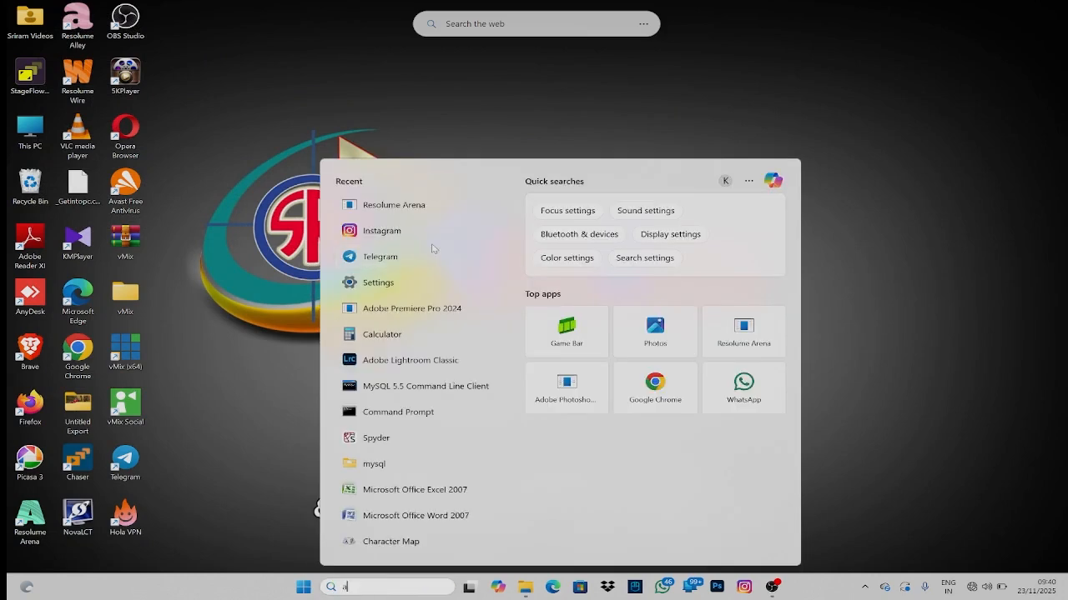
pyautogui.write('rena')
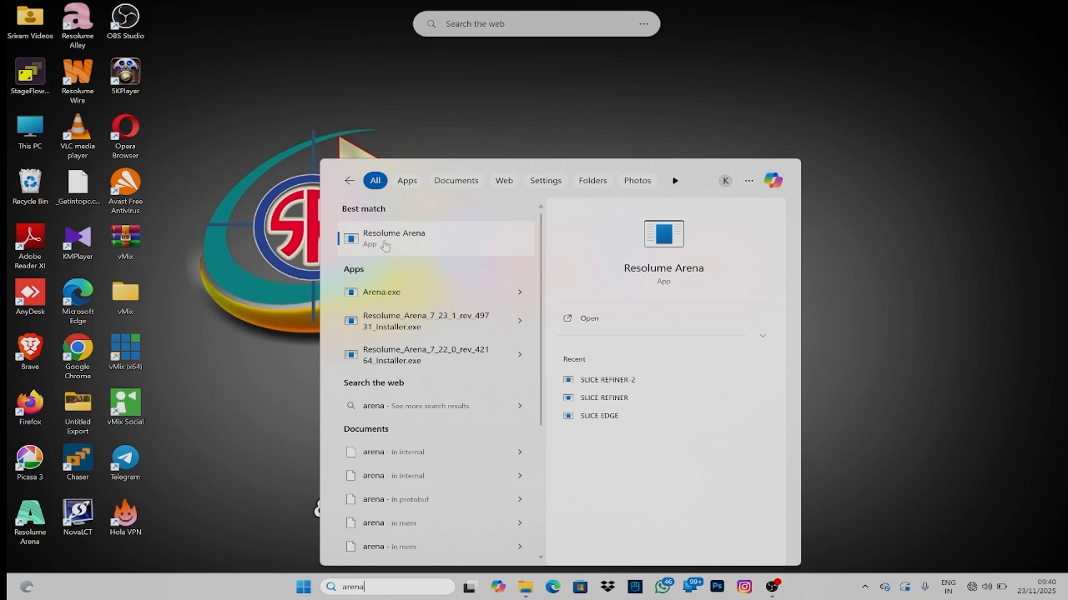
pyautogui.click(384, 244)
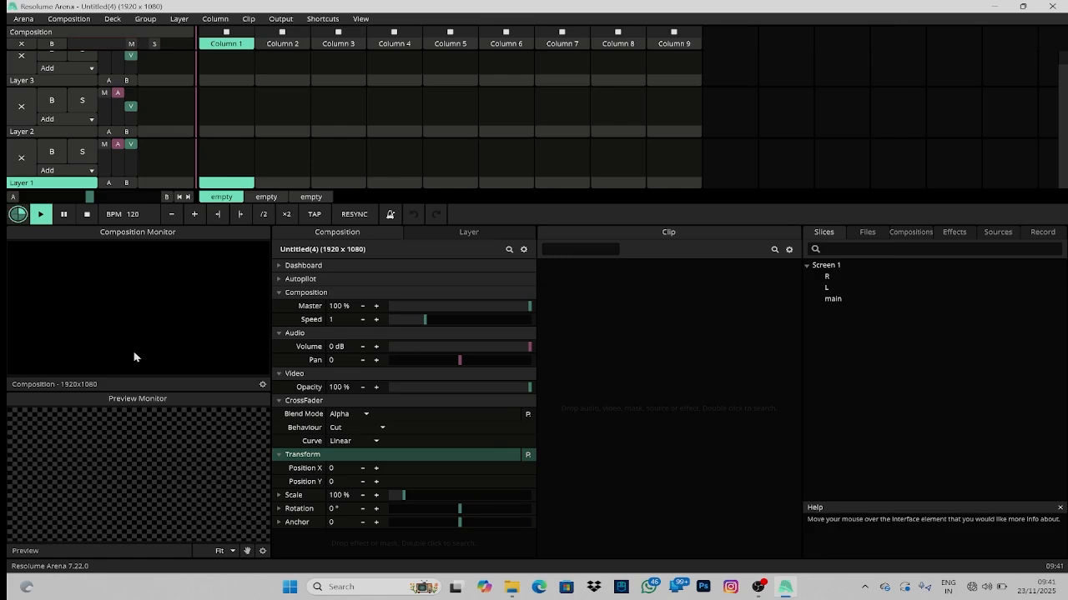
# Review the existing screen and slice layout in the Advanced Output window and close it
pyautogui.click(281, 18)
pyautogui.click(300, 116)
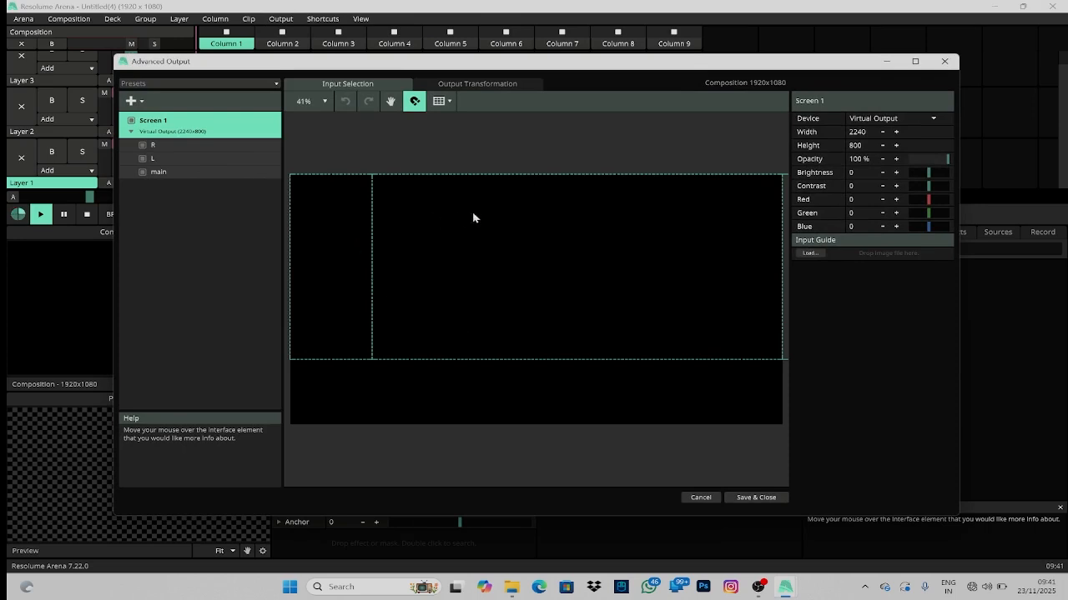
pyautogui.click(755, 497)
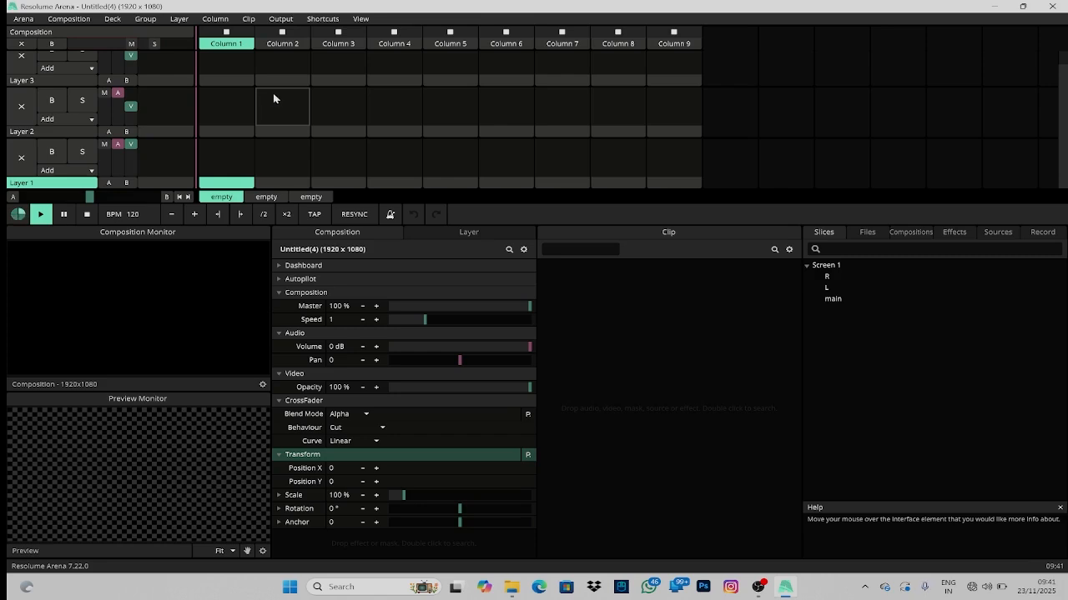
# Save the current composition and start a new one
pyautogui.click(68, 20)
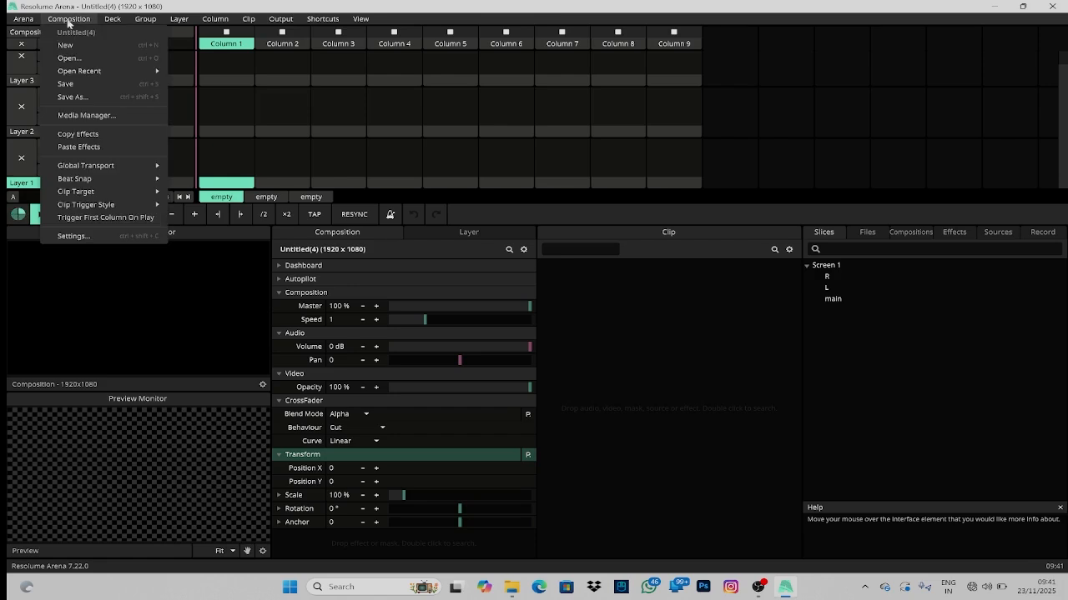
pyautogui.click(86, 43)
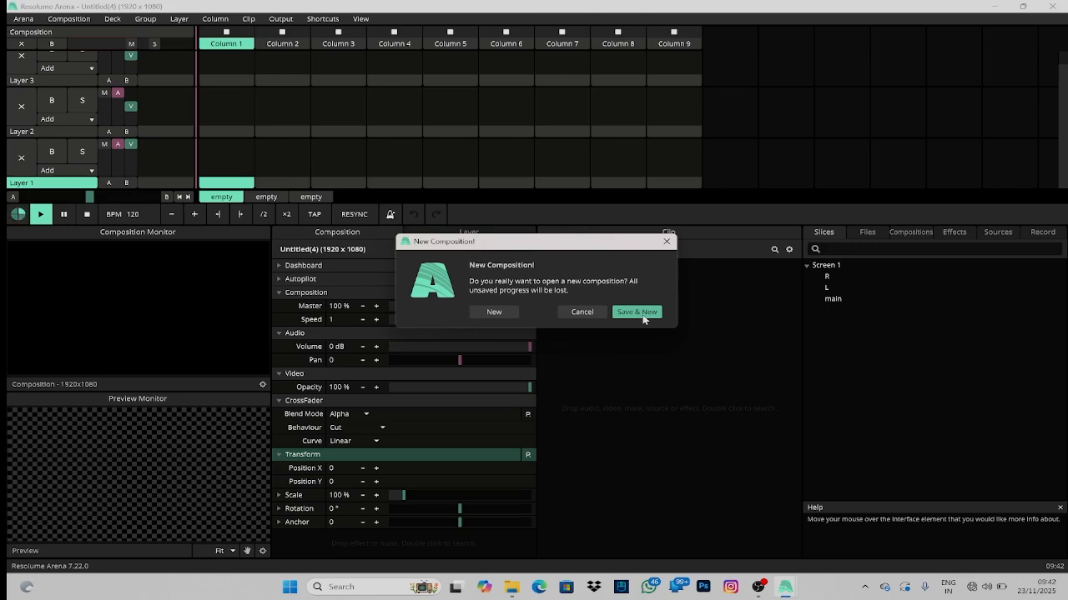
pyautogui.click(643, 317)
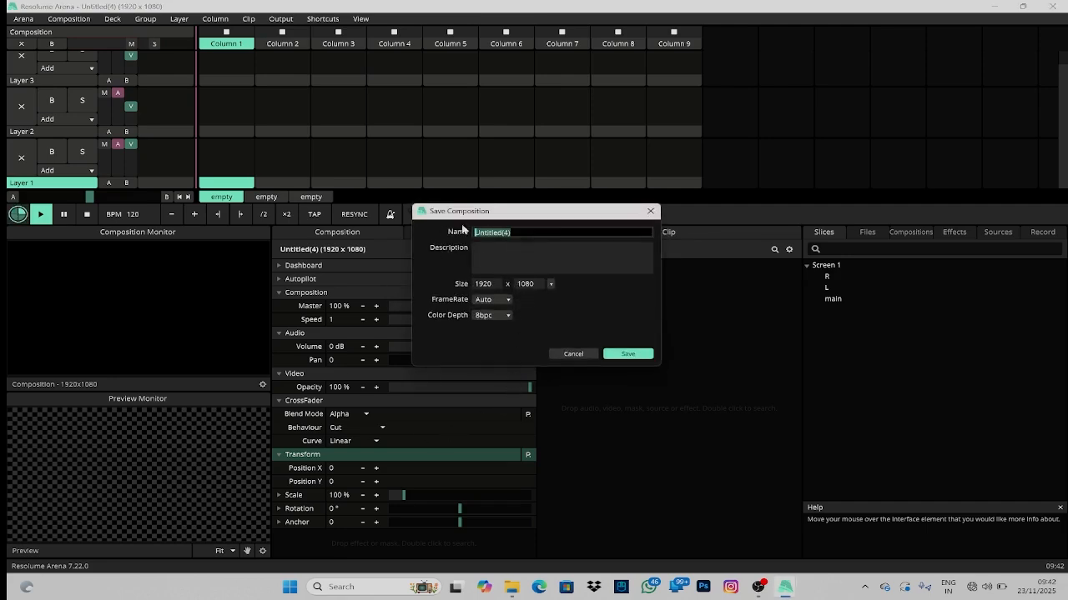
pyautogui.click(519, 233)
pyautogui.write('5')
pyautogui.click(639, 358)
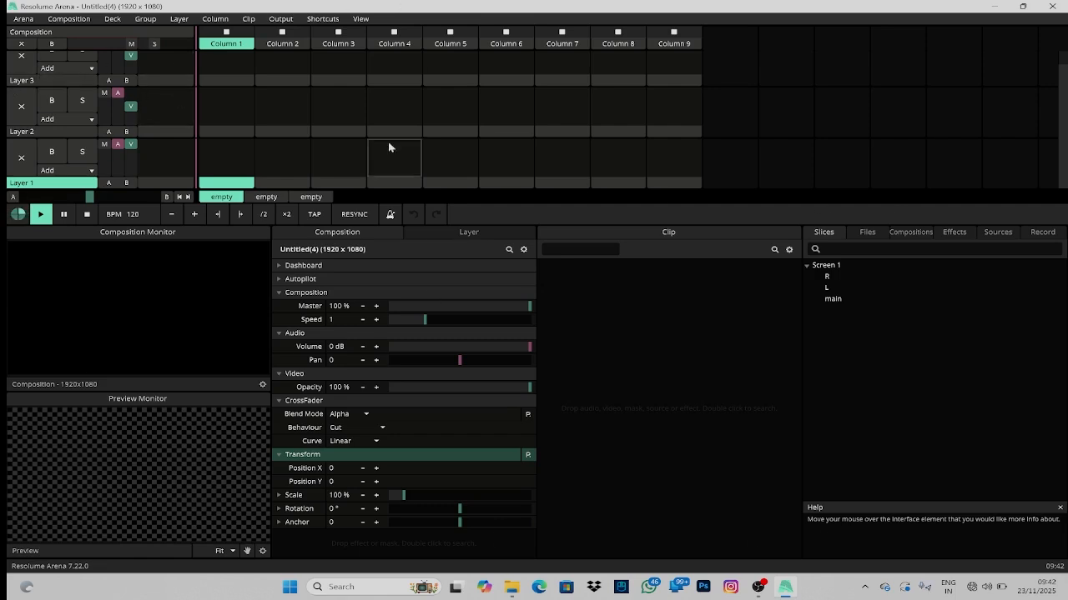
# Rename the composition as "sriram arena" in its composition settings
pyautogui.click(84, 22)
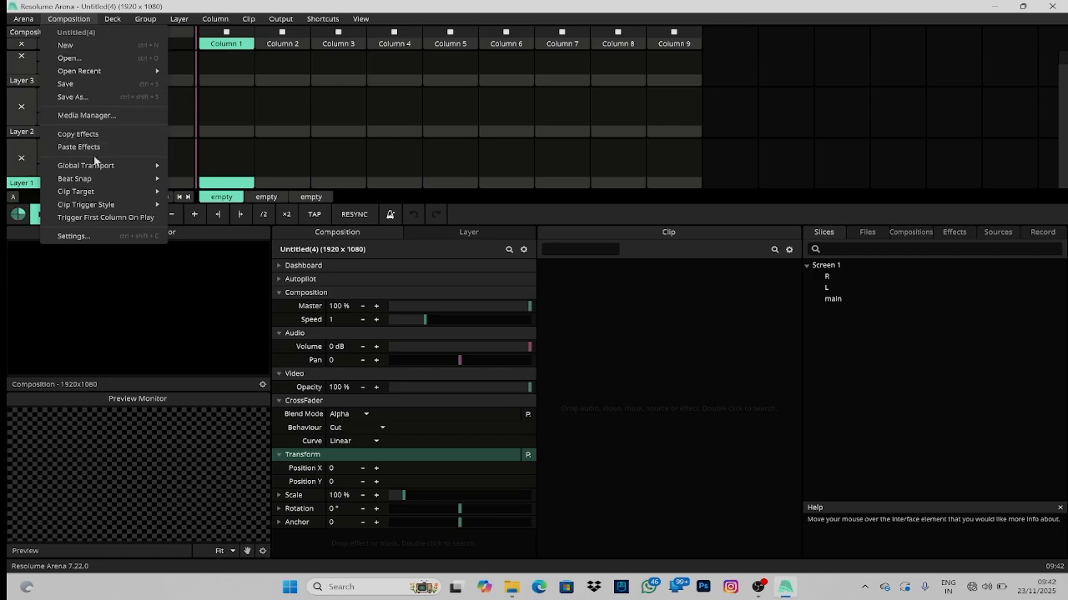
pyautogui.click(94, 20)
pyautogui.click(91, 21)
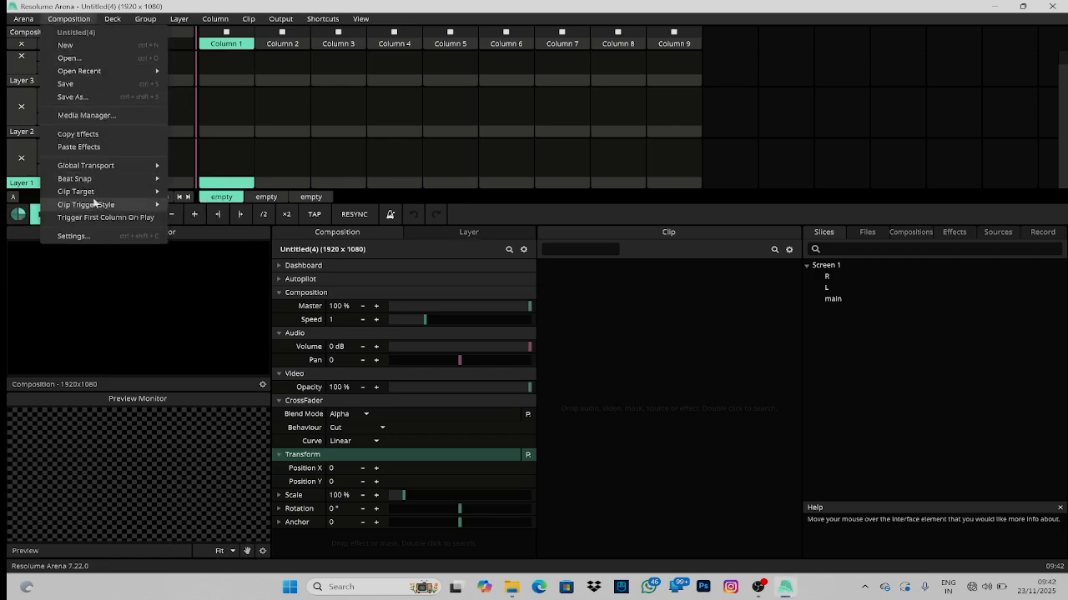
pyautogui.click(94, 236)
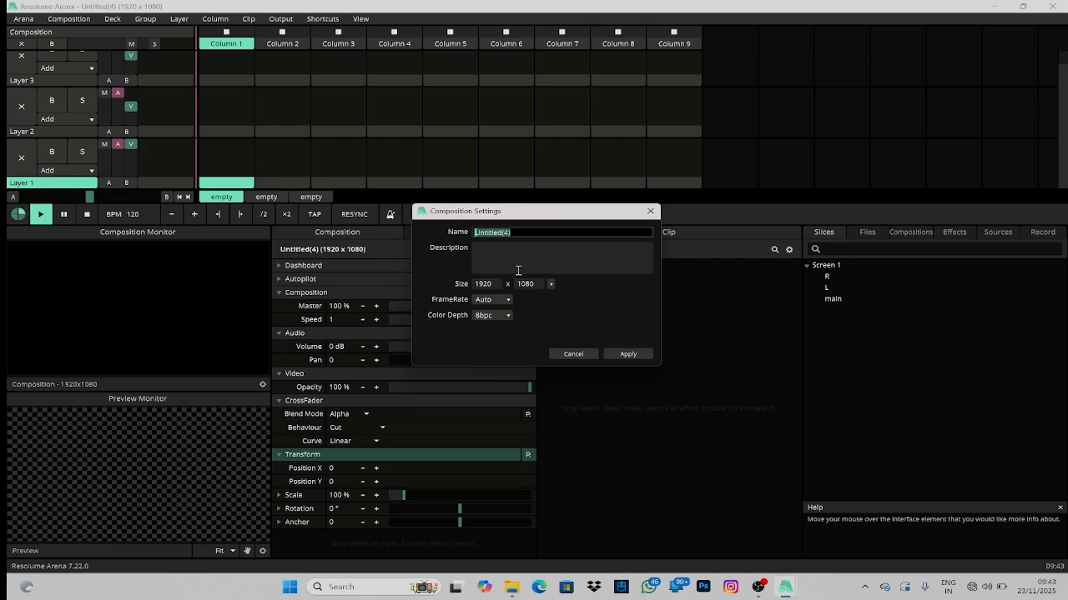
pyautogui.write('sriram arena')
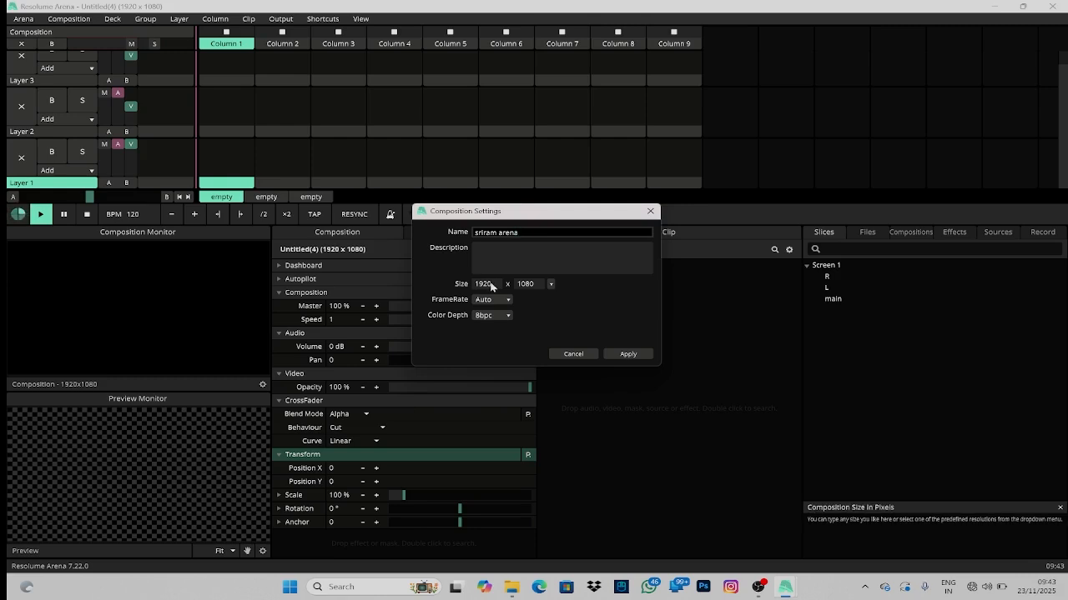
# Set the composition size to 14*160 (2240) by 5*160 (800) pixels and apply the settings
pyautogui.click(491, 284)
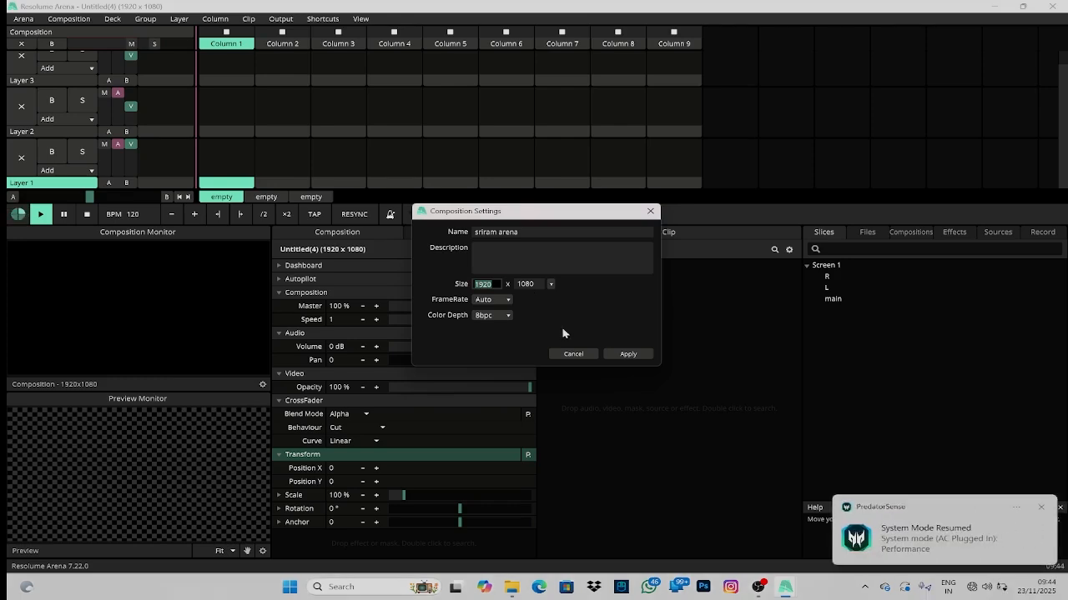
pyautogui.write('14')
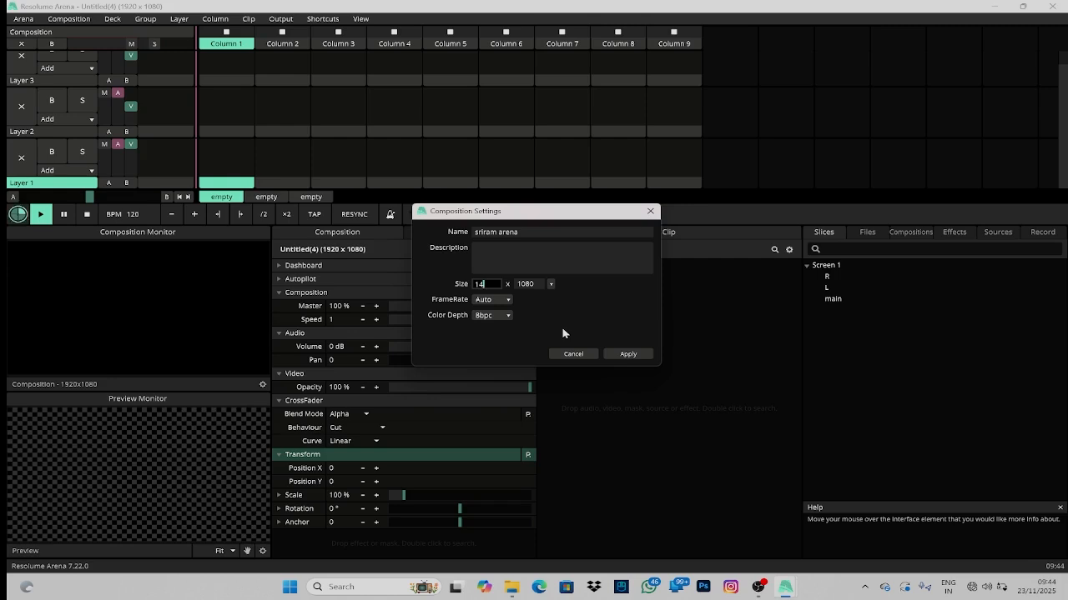
pyautogui.write('*')
pyautogui.write('160')
pyautogui.press('Tab')
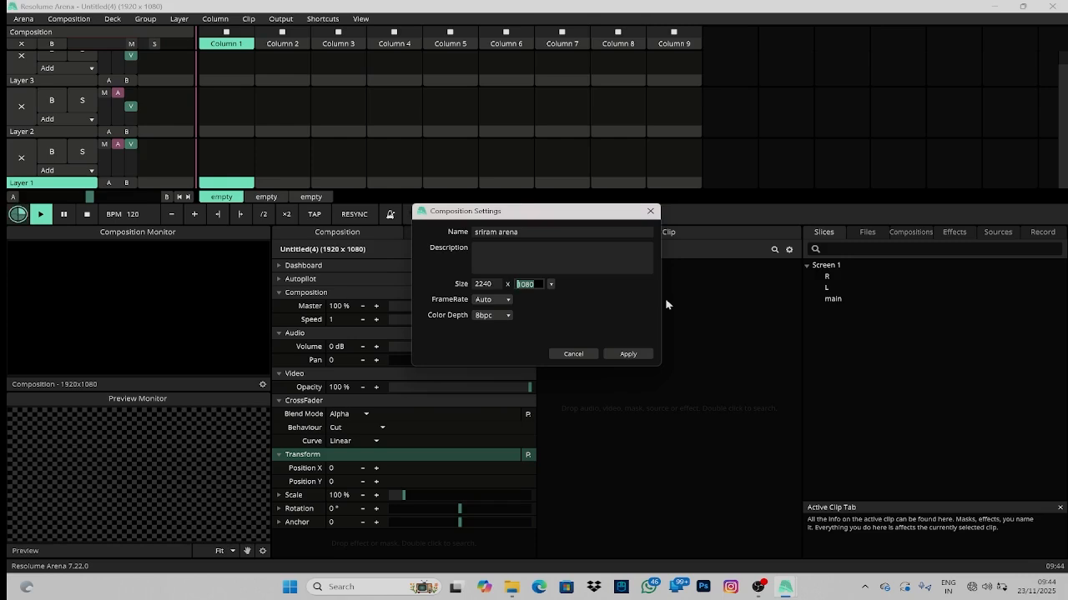
pyautogui.write('5*160')
pyautogui.click(583, 302)
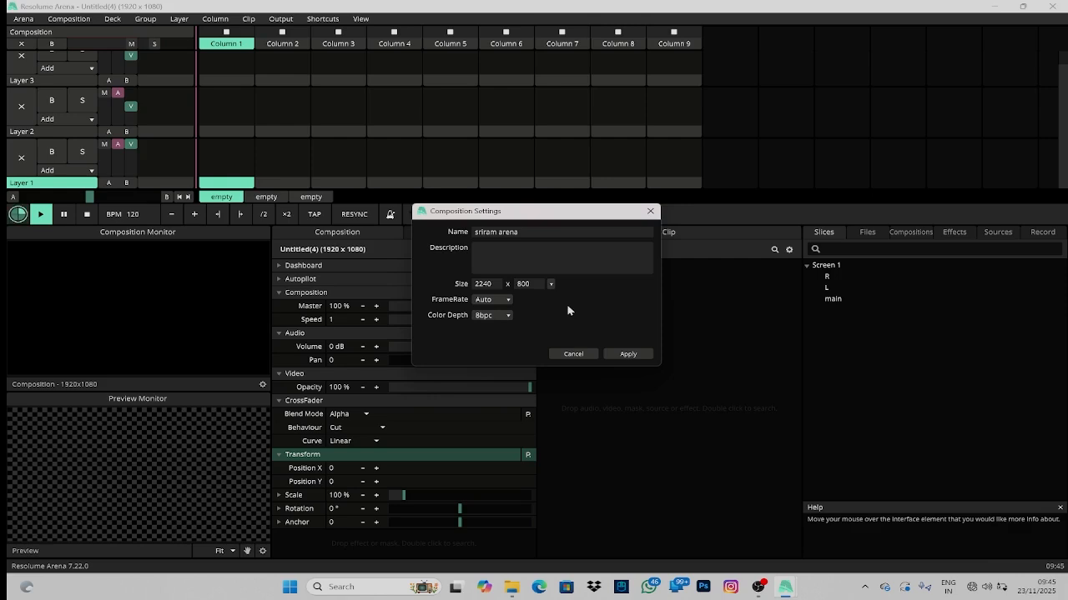
pyautogui.click(629, 354)
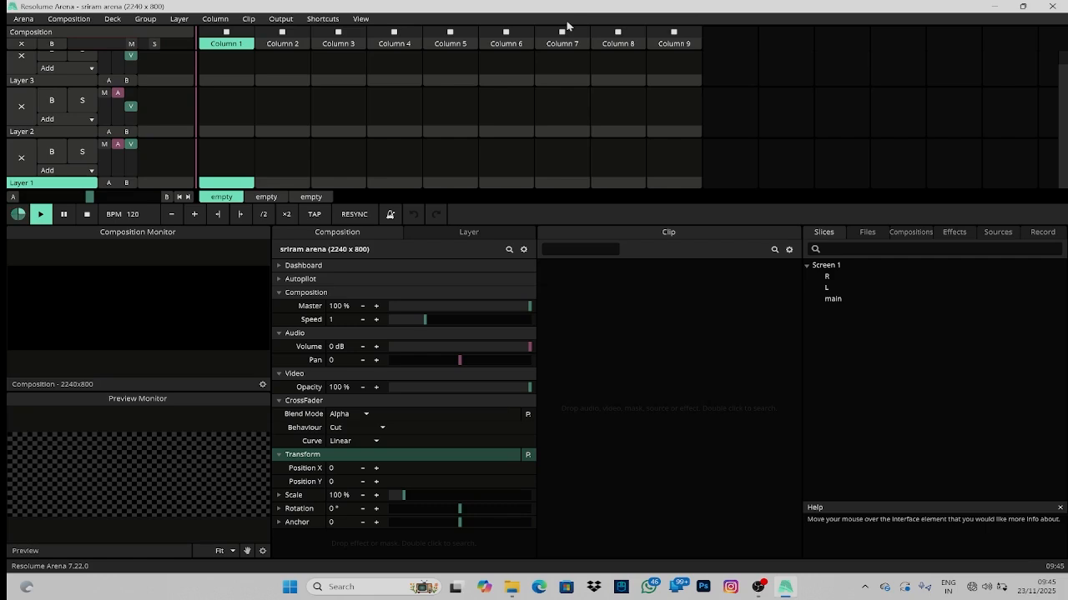
# Examine the main, L and R slices of Screen 1 and the preset list in the Advanced Output window
pyautogui.click(289, 26)
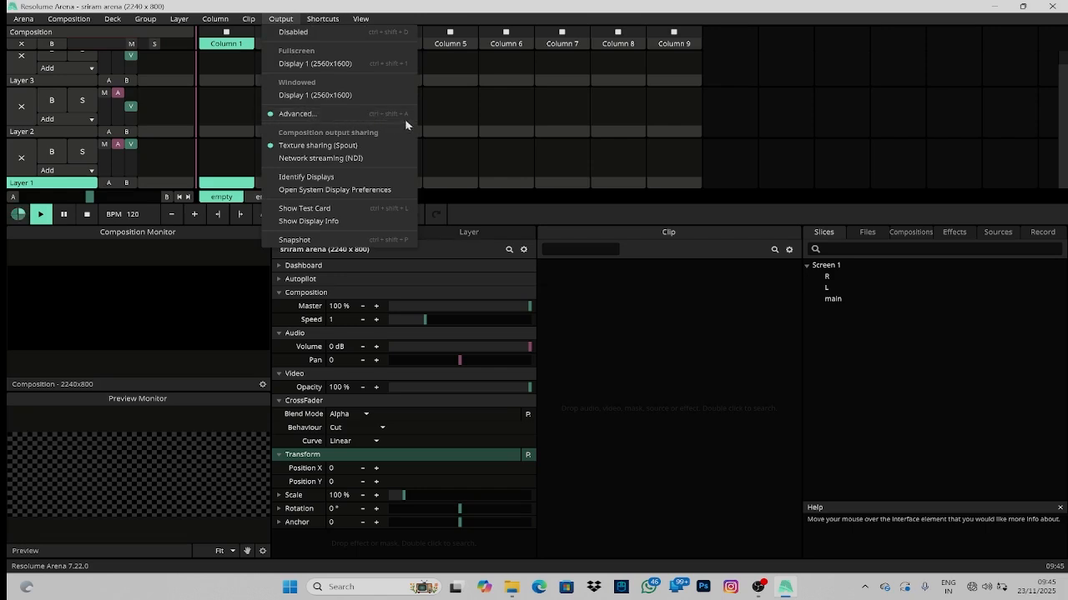
pyautogui.click(363, 112)
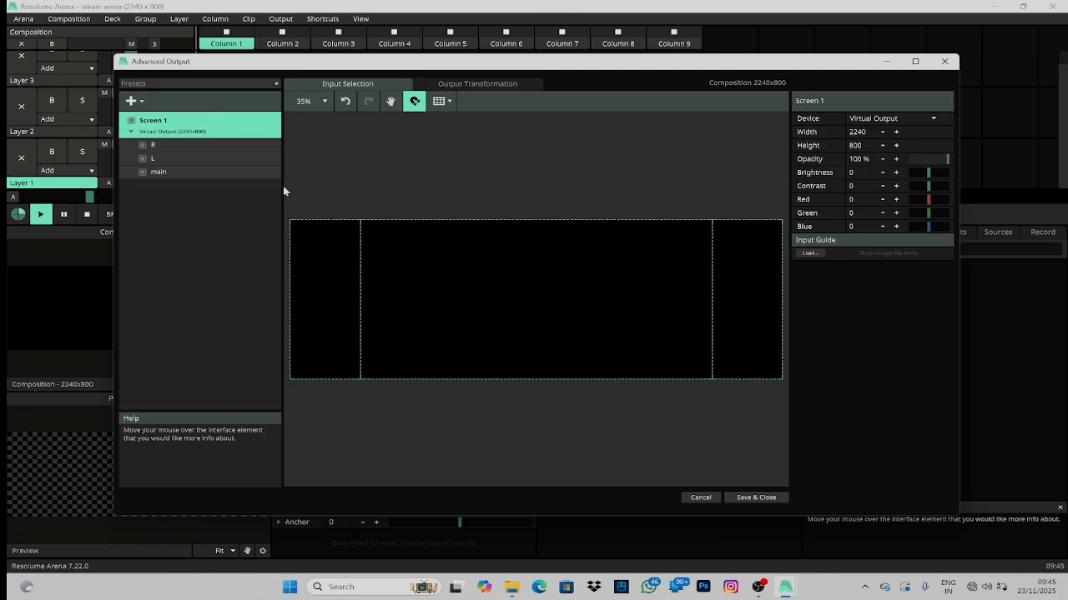
pyautogui.click(239, 85)
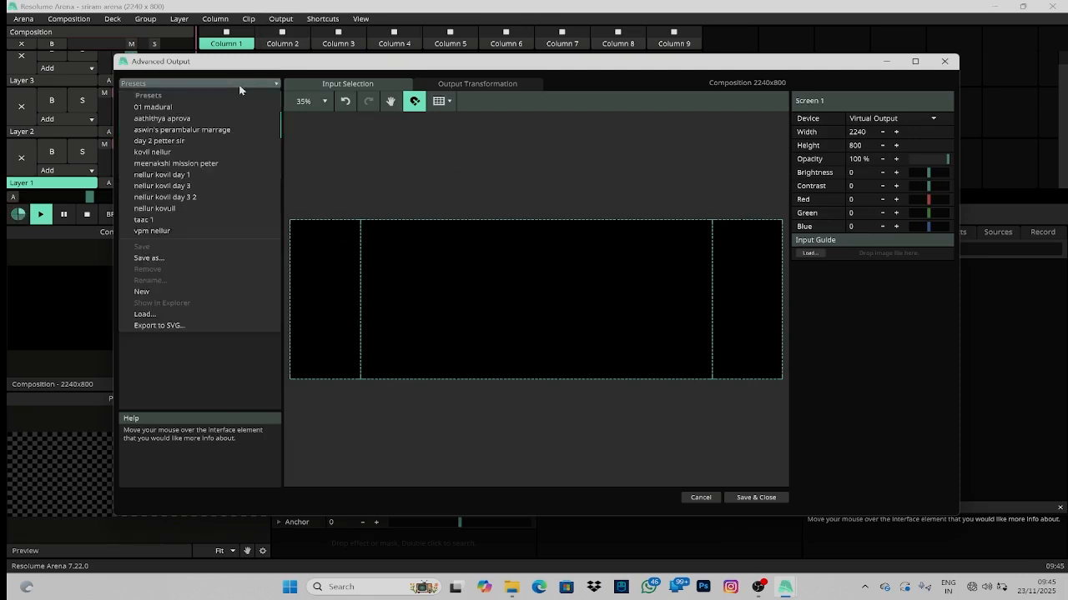
pyautogui.click(389, 119)
pyautogui.click(198, 174)
pyautogui.click(202, 159)
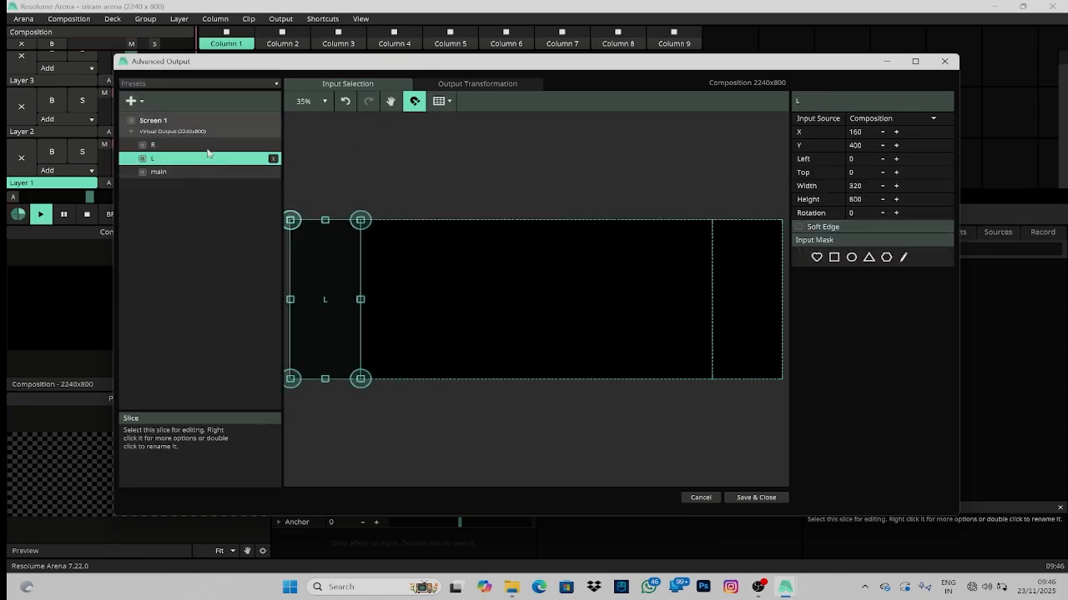
pyautogui.click(206, 147)
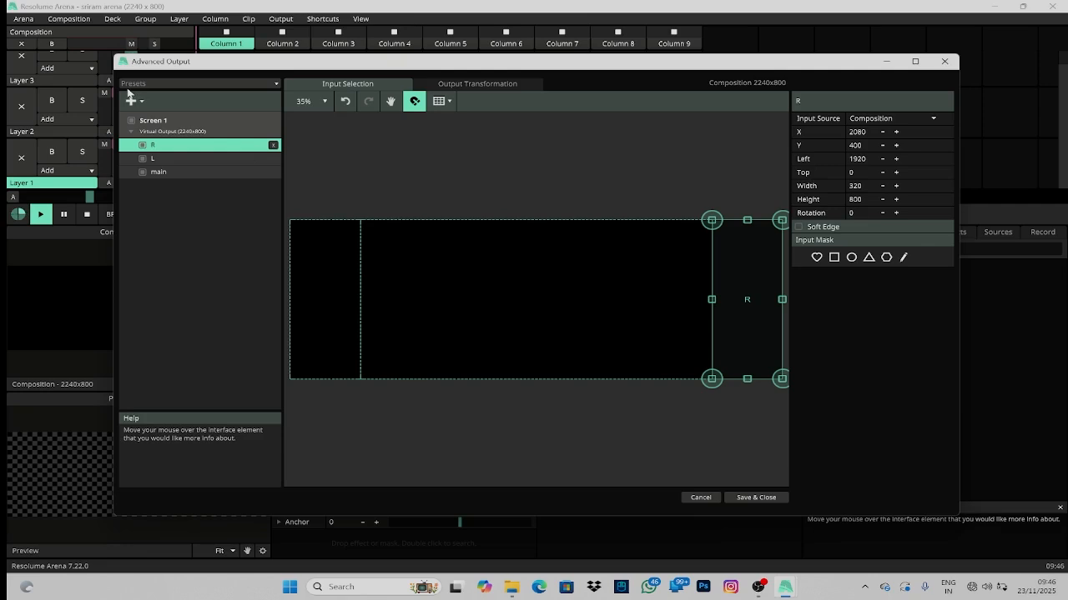
pyautogui.click(274, 84)
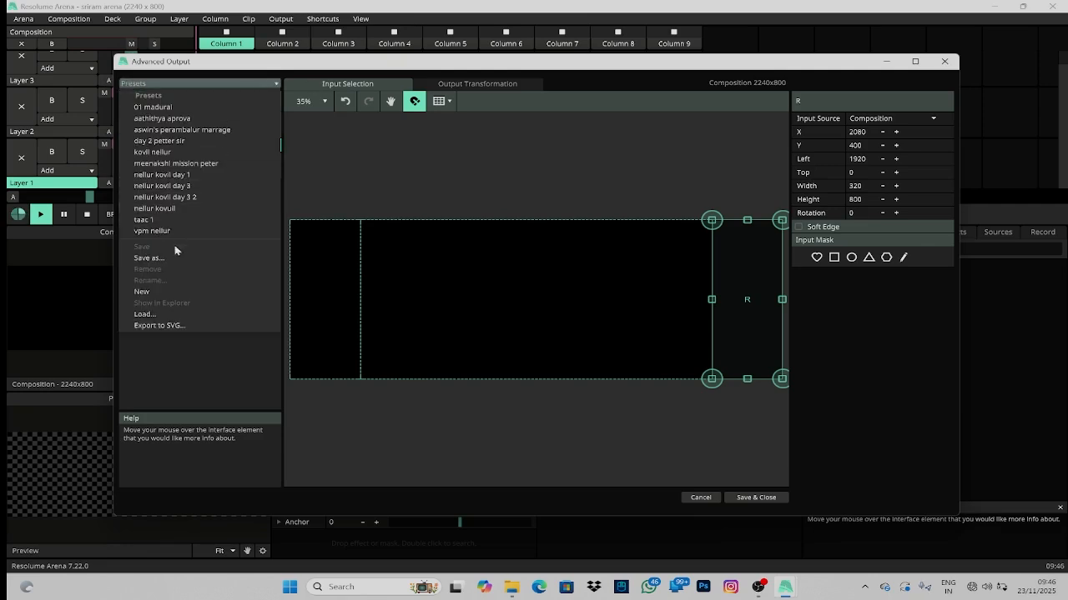
pyautogui.click(150, 292)
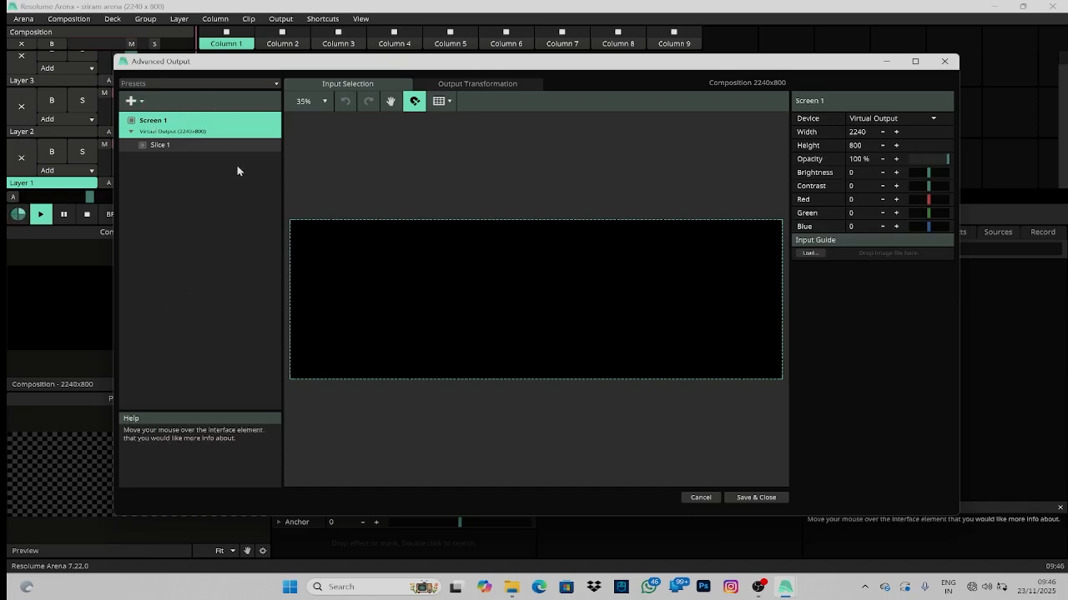
pyautogui.click(181, 86)
pyautogui.click(394, 163)
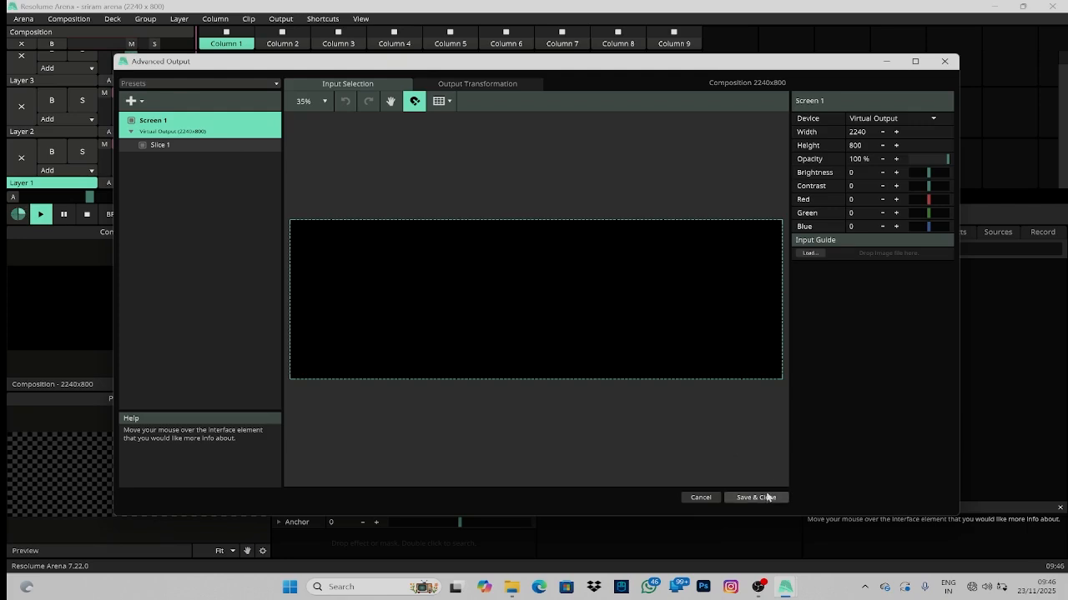
pyautogui.click(700, 499)
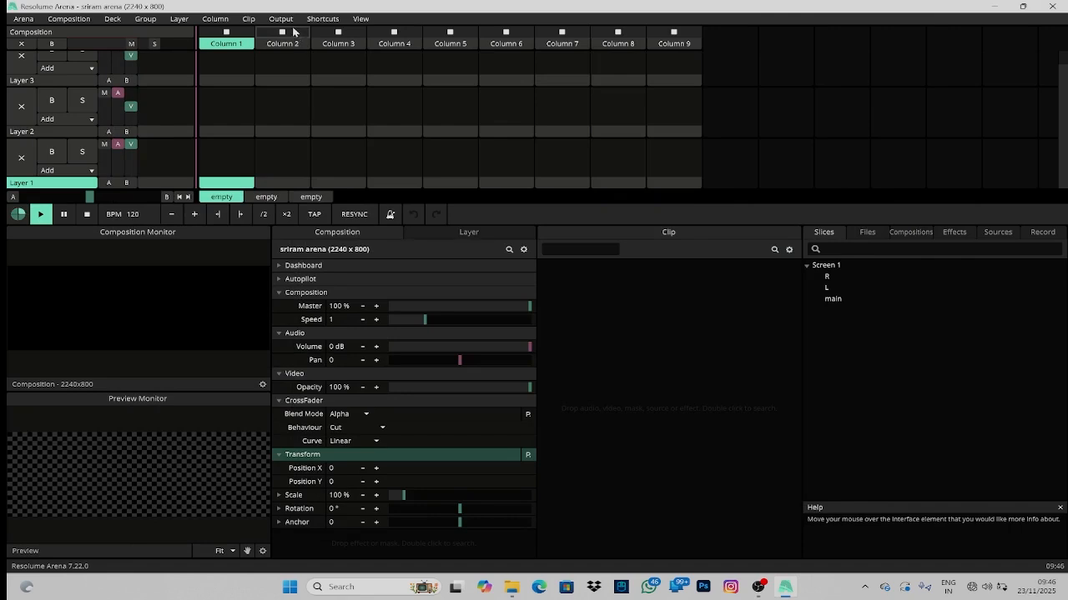
# Open the Advanced Output window and save the current screen and slice setup as a preset named 01
pyautogui.click(281, 18)
pyautogui.click(296, 115)
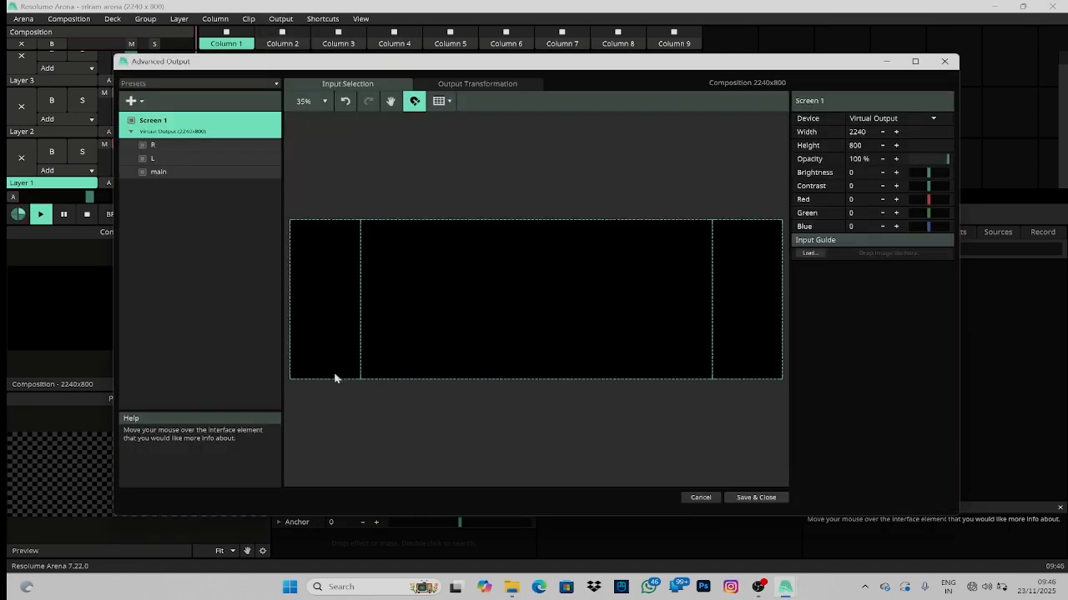
pyautogui.click(190, 83)
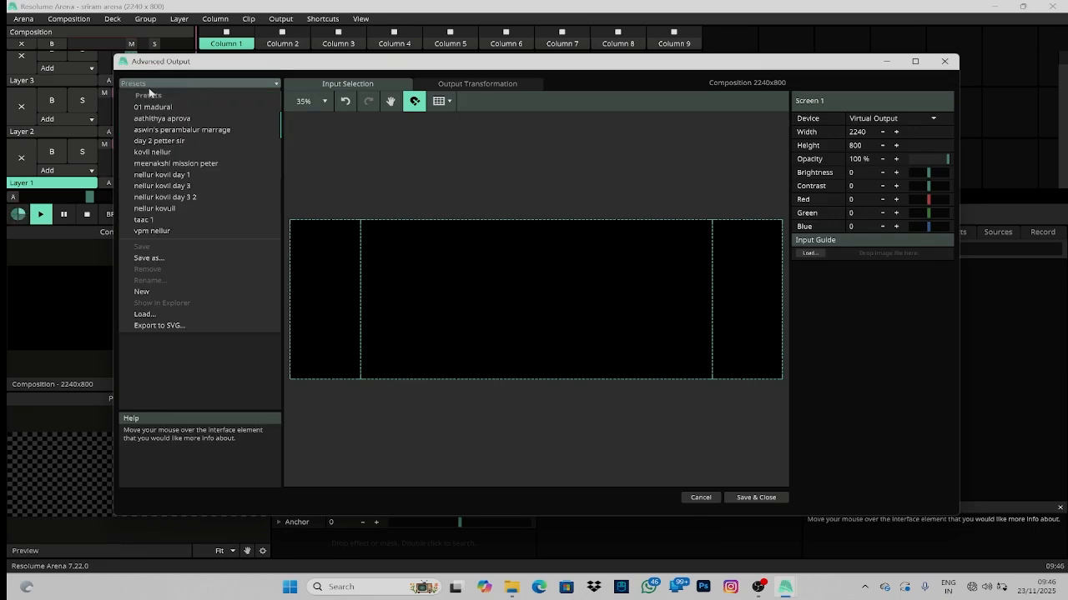
pyautogui.click(149, 257)
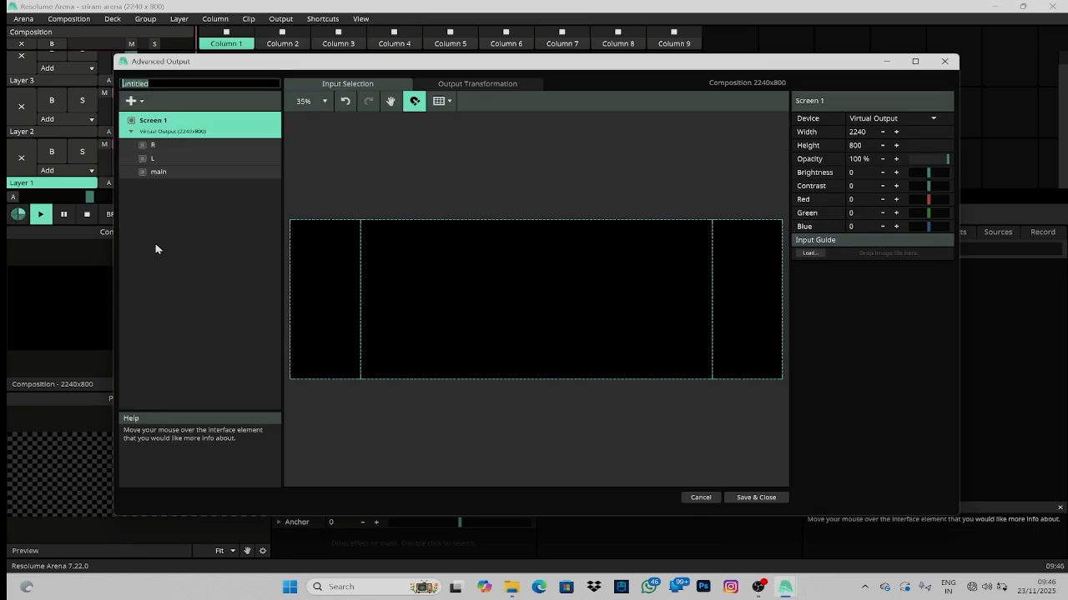
pyautogui.write('01')
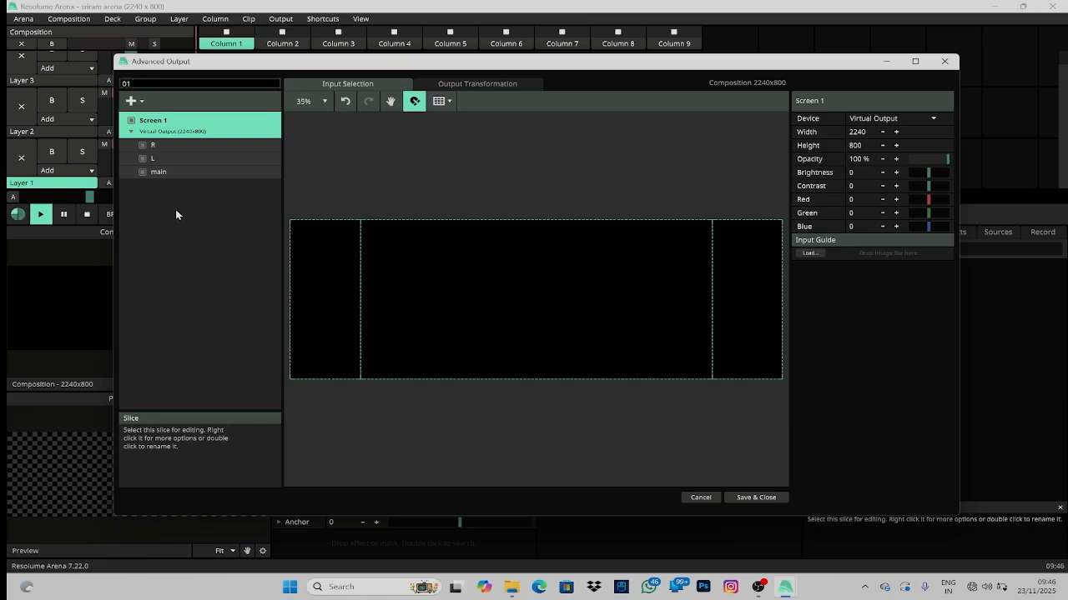
pyautogui.press('Return')
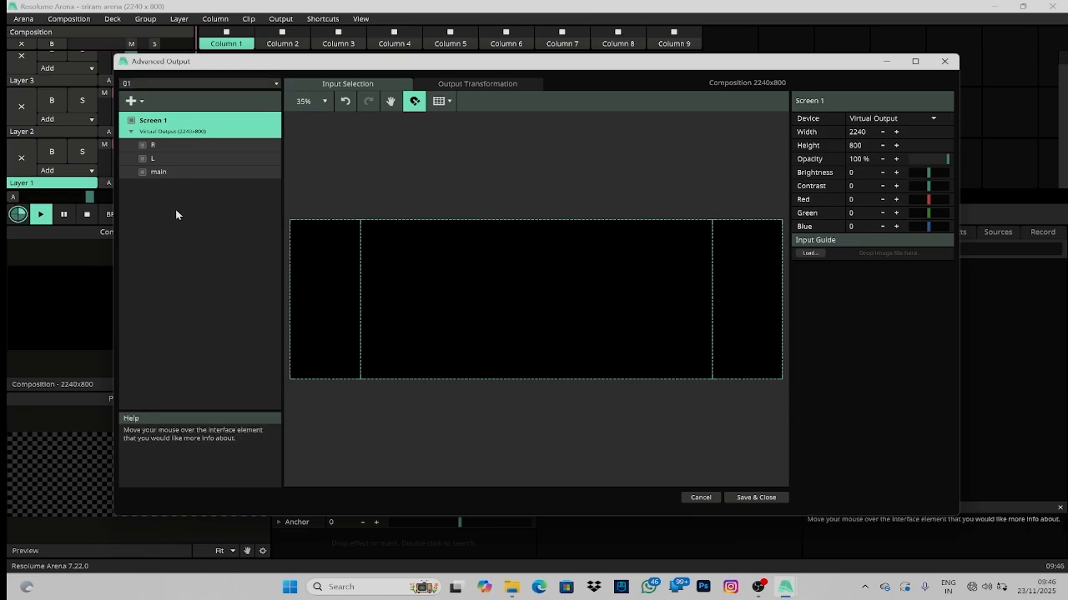
# Start a new Advanced Output preset and select the default slice of Screen 1
pyautogui.click(184, 84)
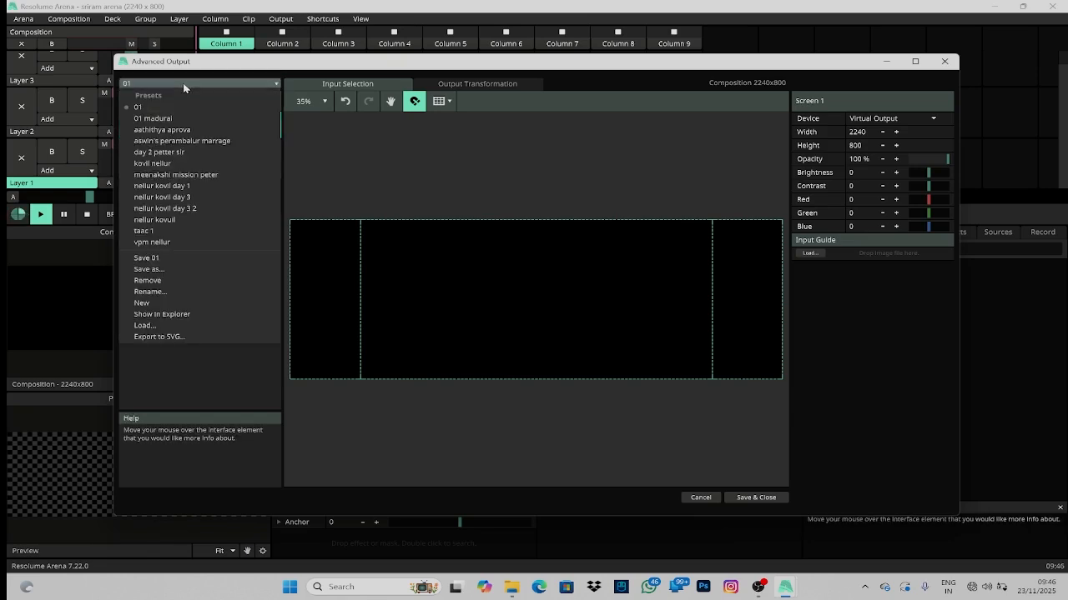
pyautogui.click(155, 309)
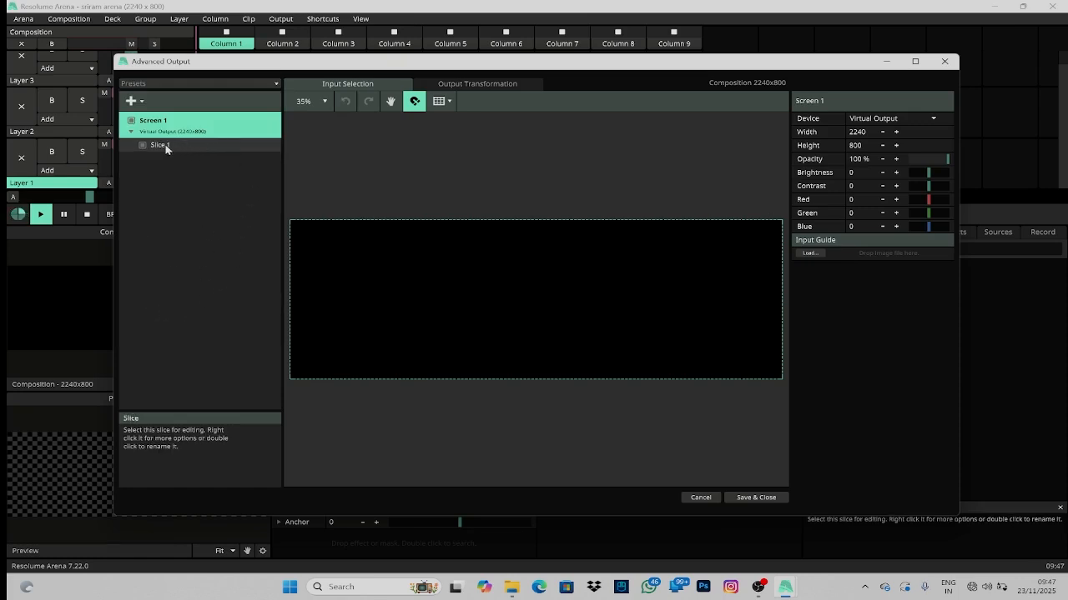
pyautogui.click(215, 147)
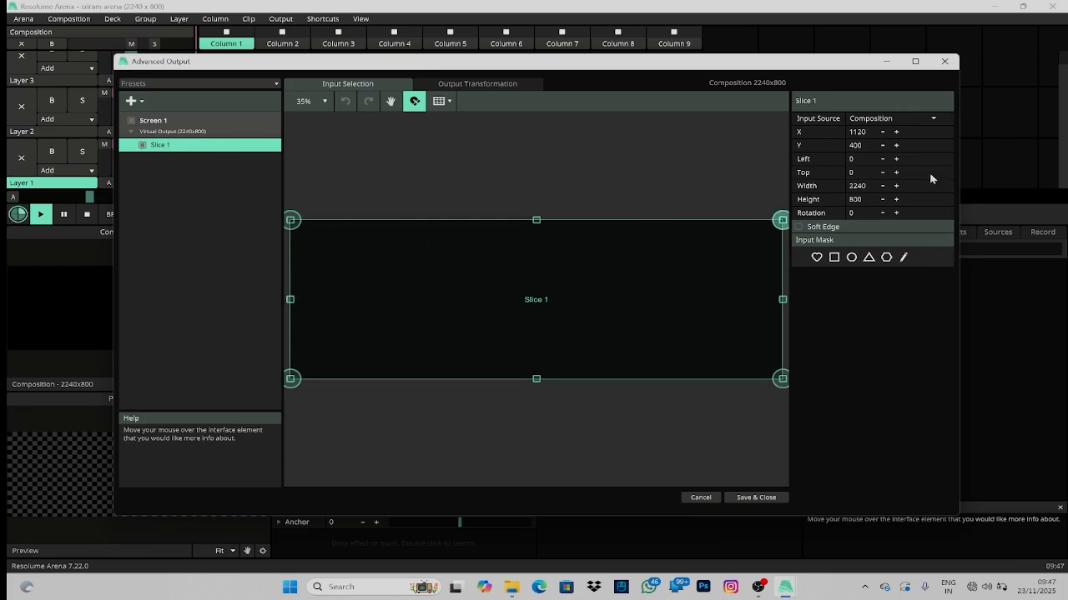
# Set the input width of Slice 1 to 14
pyautogui.click(872, 189)
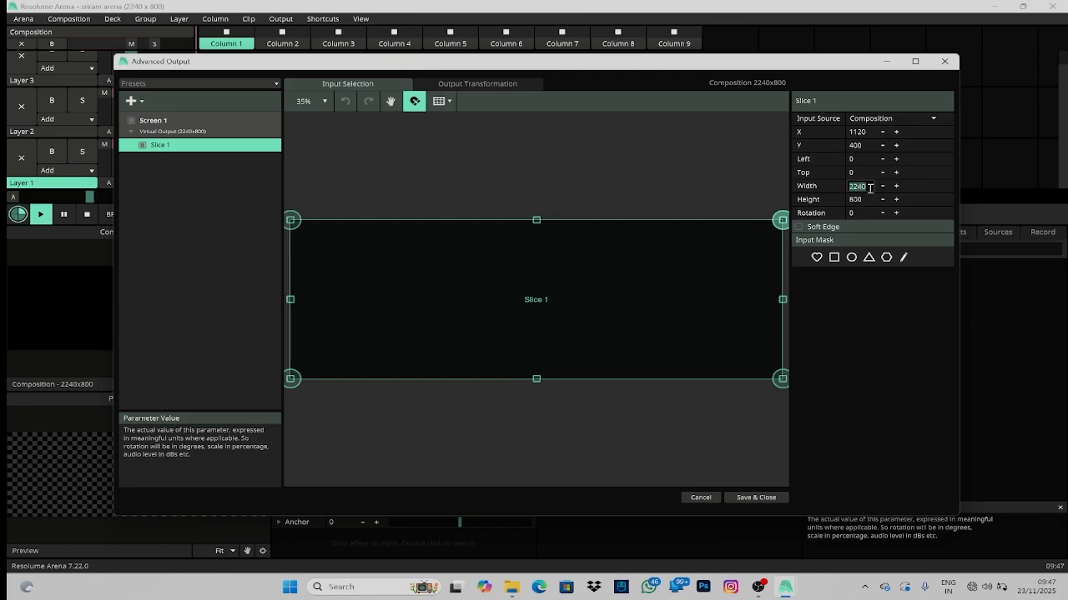
pyautogui.click(872, 189)
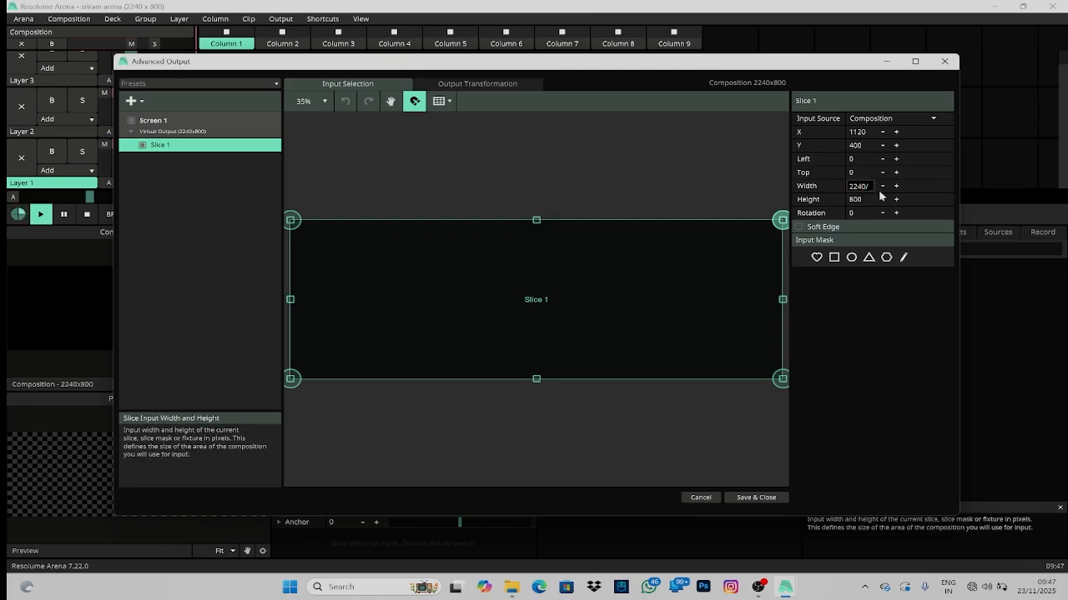
pyautogui.press('BackSpace')
pyautogui.press('BackSpace')
pyautogui.press('BackSpace')
pyautogui.press('BackSpace')
pyautogui.write('14')
pyautogui.press('Return')
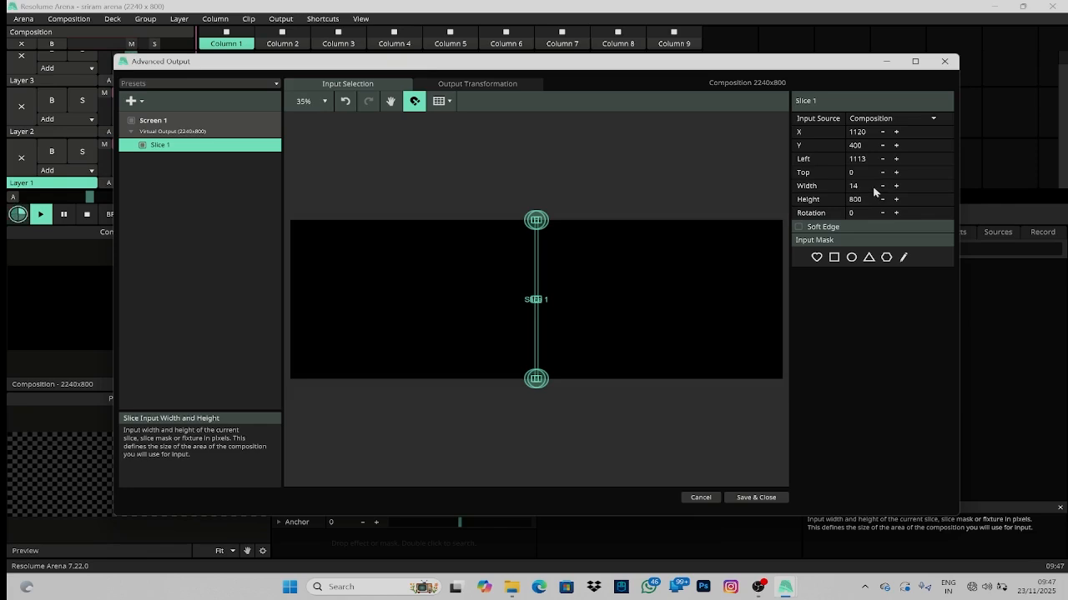
# Set the input size of Slice 1 to 10*160 (1600) wide by 5*160 (800) high, then deselect it
pyautogui.click(867, 186)
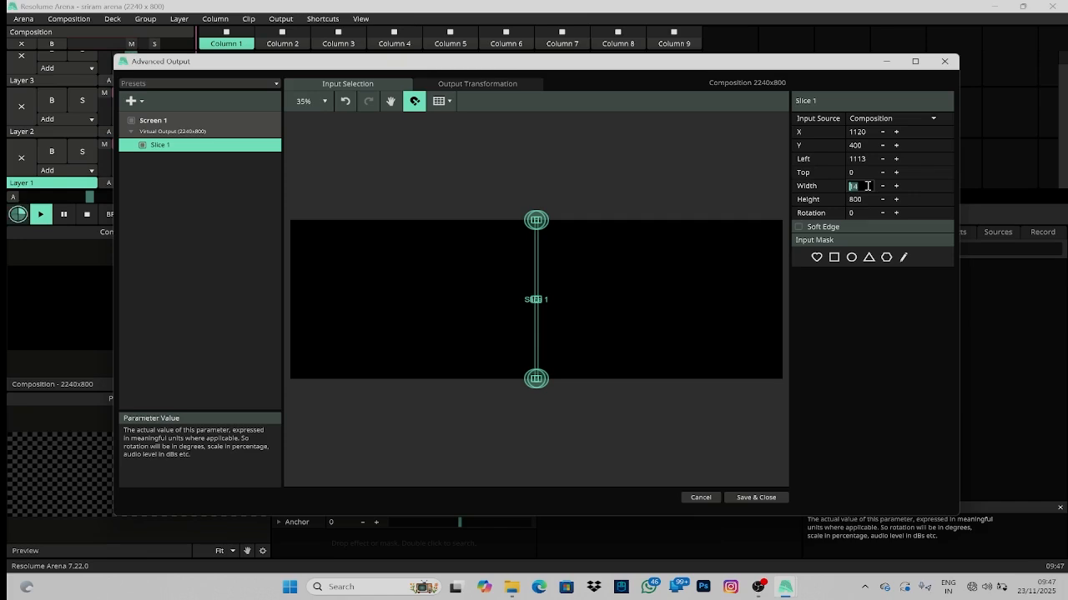
pyautogui.write('10*160')
pyautogui.press('Return')
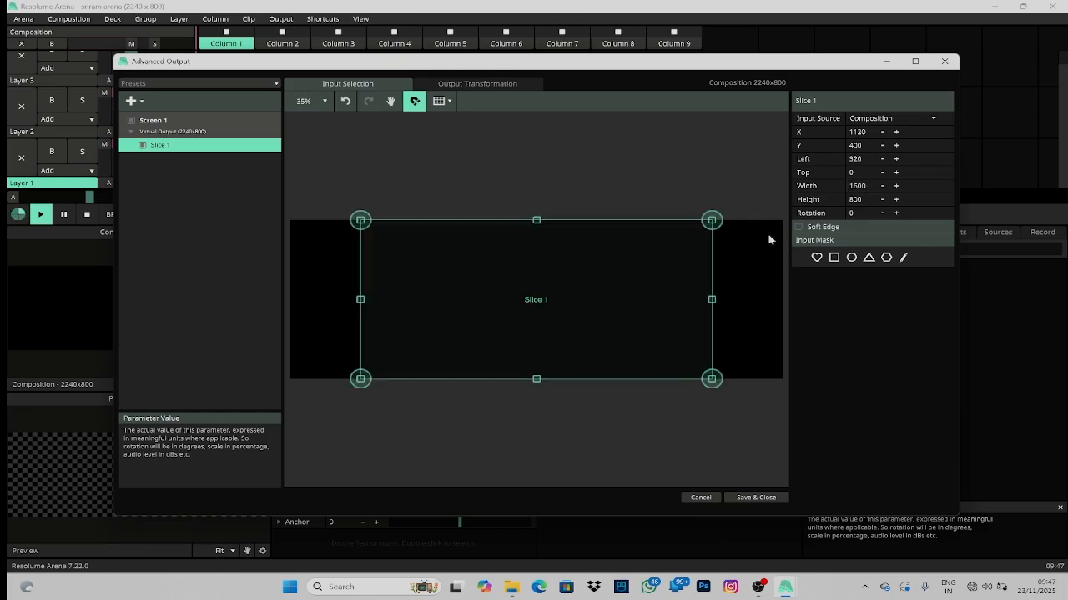
pyautogui.click(865, 200)
pyautogui.write('5*160')
pyautogui.press('Return')
pyautogui.click(596, 163)
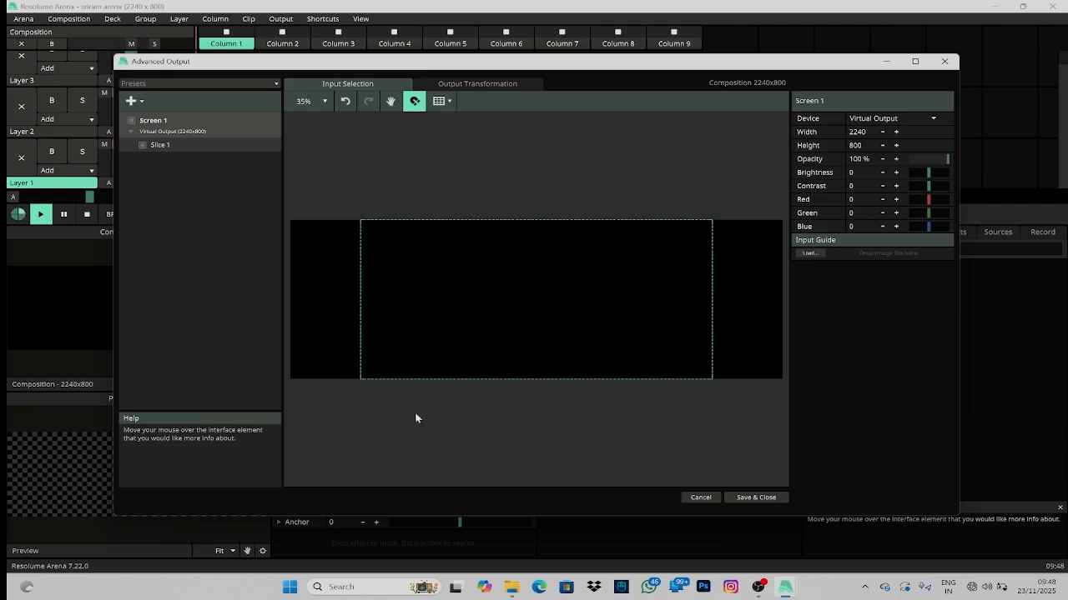
# Add a second slice with an input size of 2*160 by 5*160 and place it flush with the composition's left edge
pyautogui.click(133, 101)
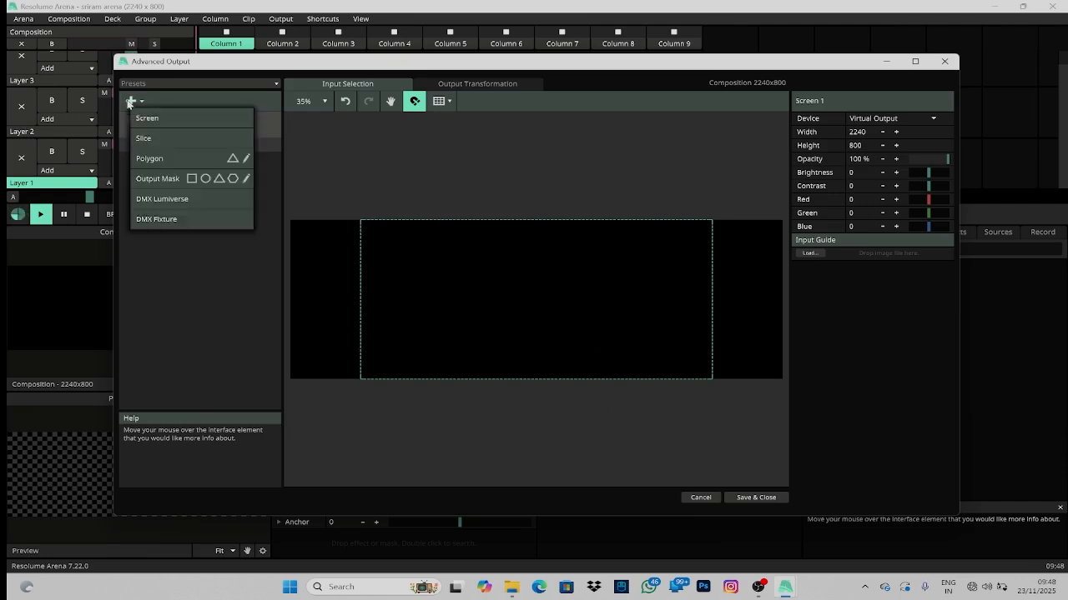
pyautogui.click(168, 139)
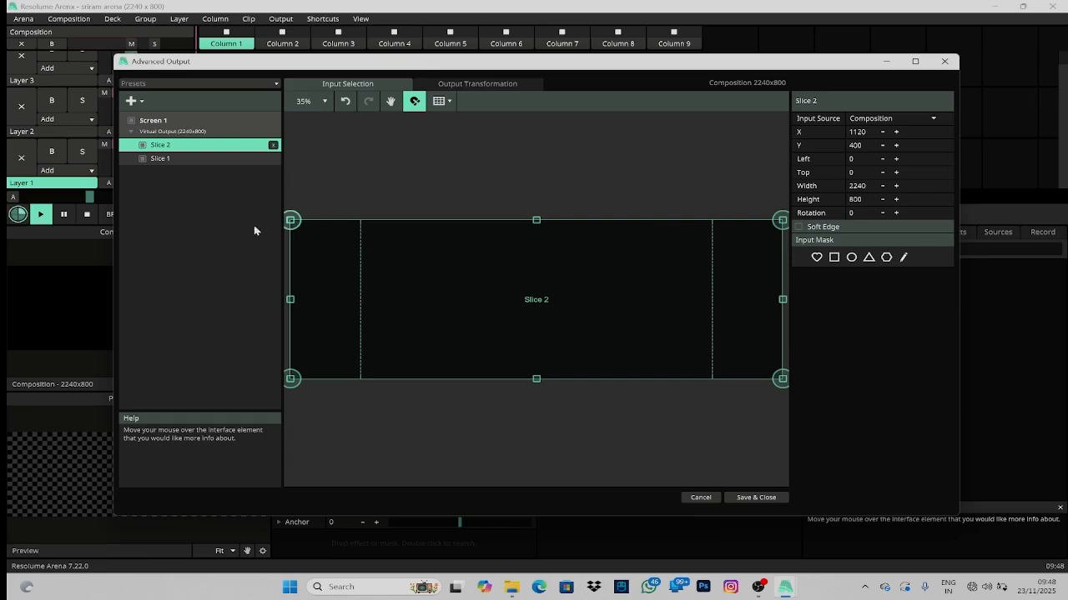
pyautogui.doubleClick(867, 186)
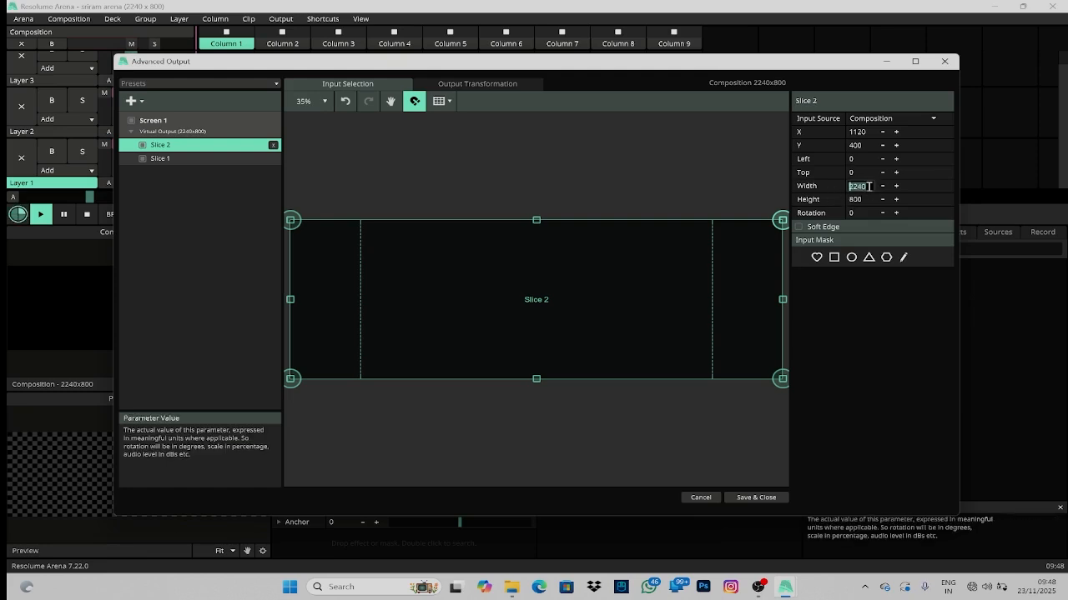
pyautogui.write('2*160')
pyautogui.press('Return')
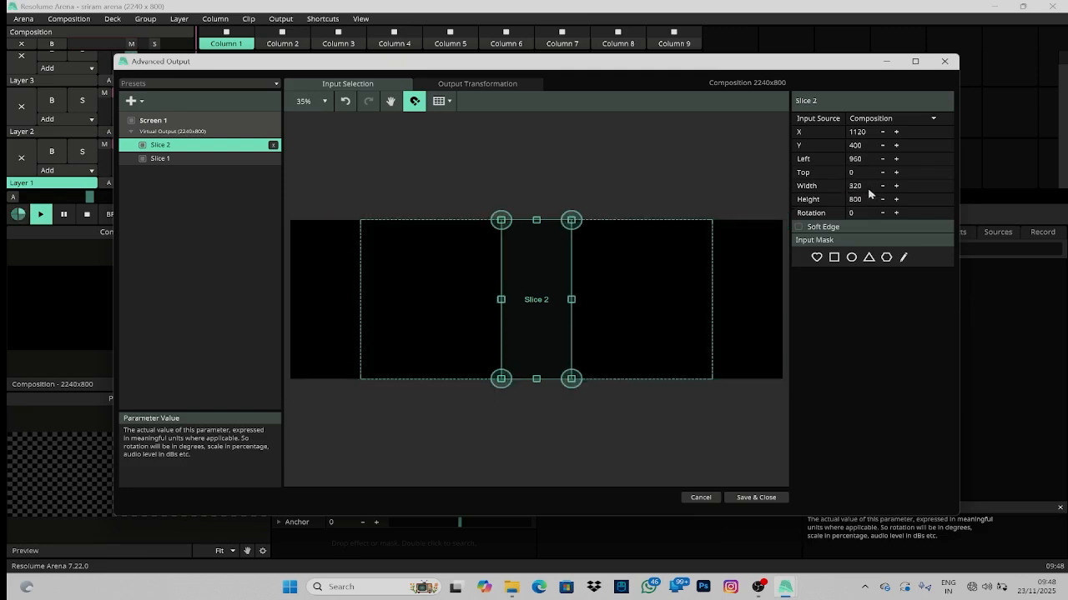
pyautogui.doubleClick(863, 198)
pyautogui.write('5*160')
pyautogui.press('Return')
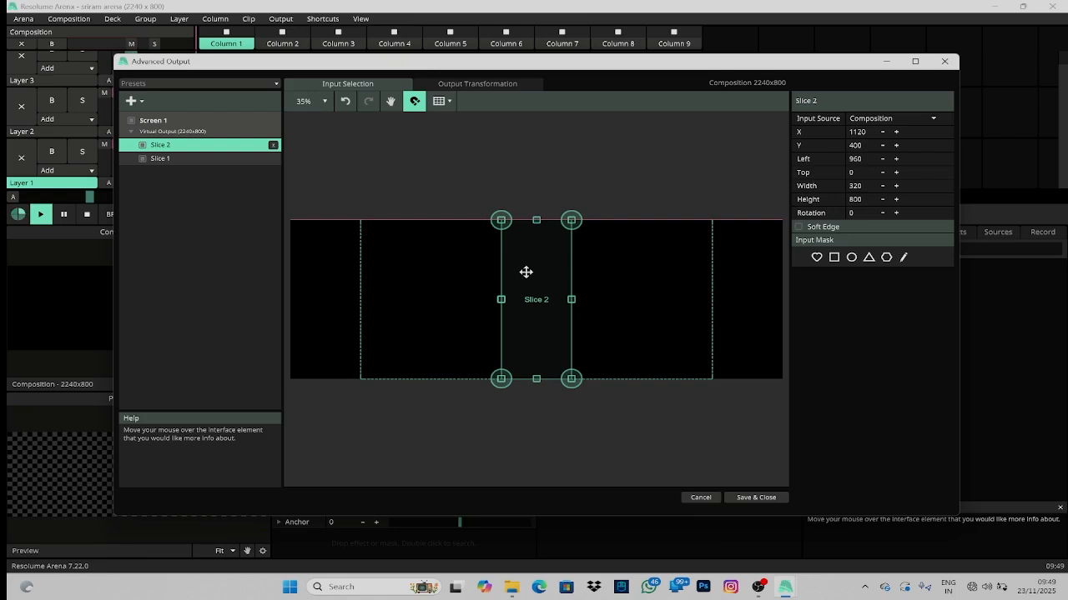
pyautogui.moveTo(525, 272); pyautogui.dragTo(319, 276)
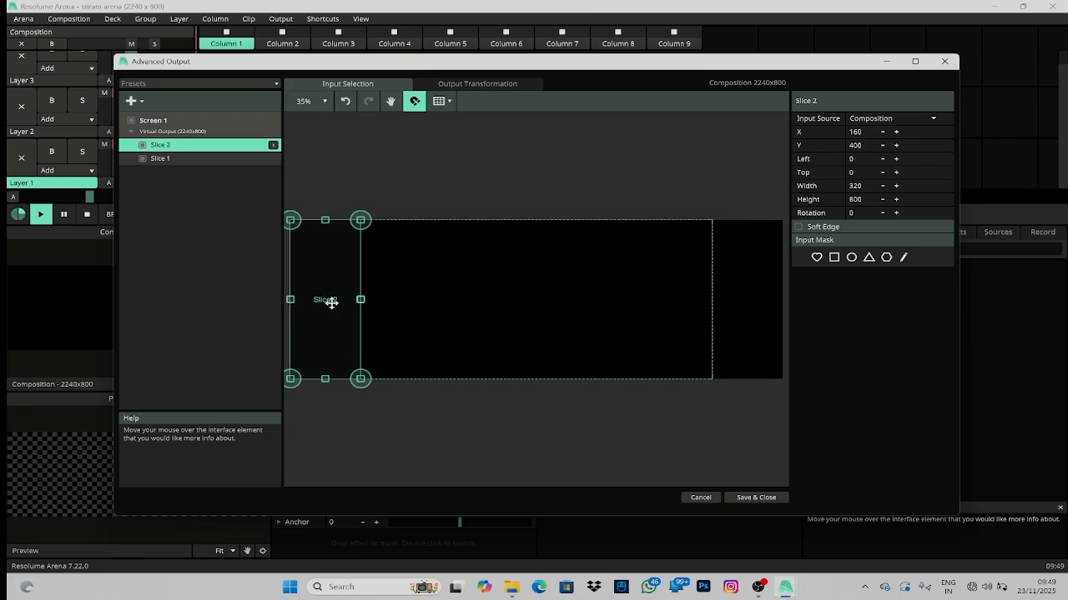
# Examine up close how the edge of Slice 2 lines up with Slice 1
pyautogui.scroll(1, 329, 301)
pyautogui.scroll(10, 401, 303)
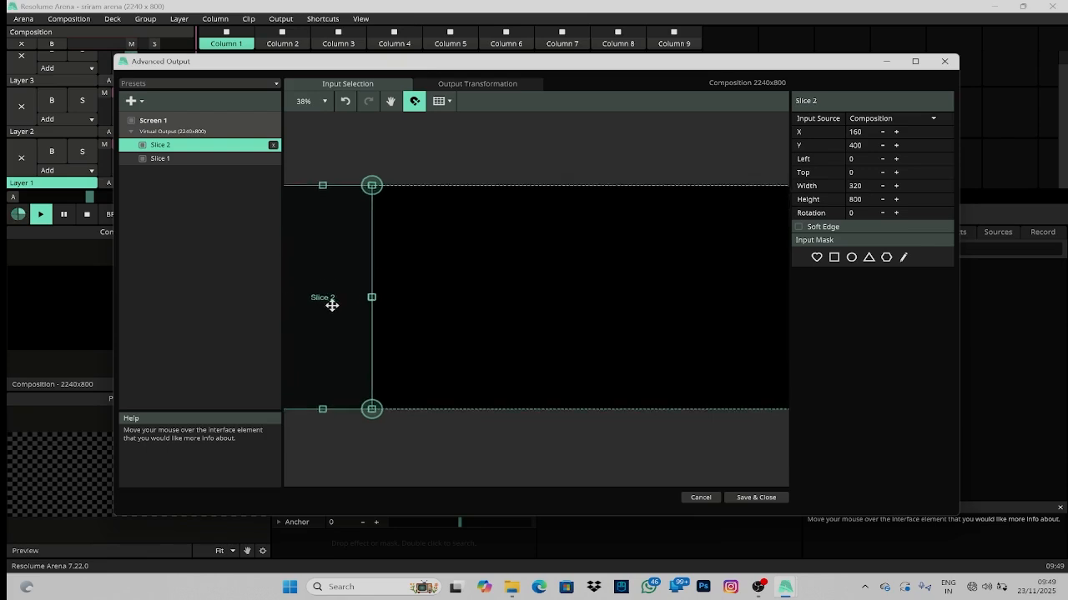
pyautogui.scroll(15, 418, 250)
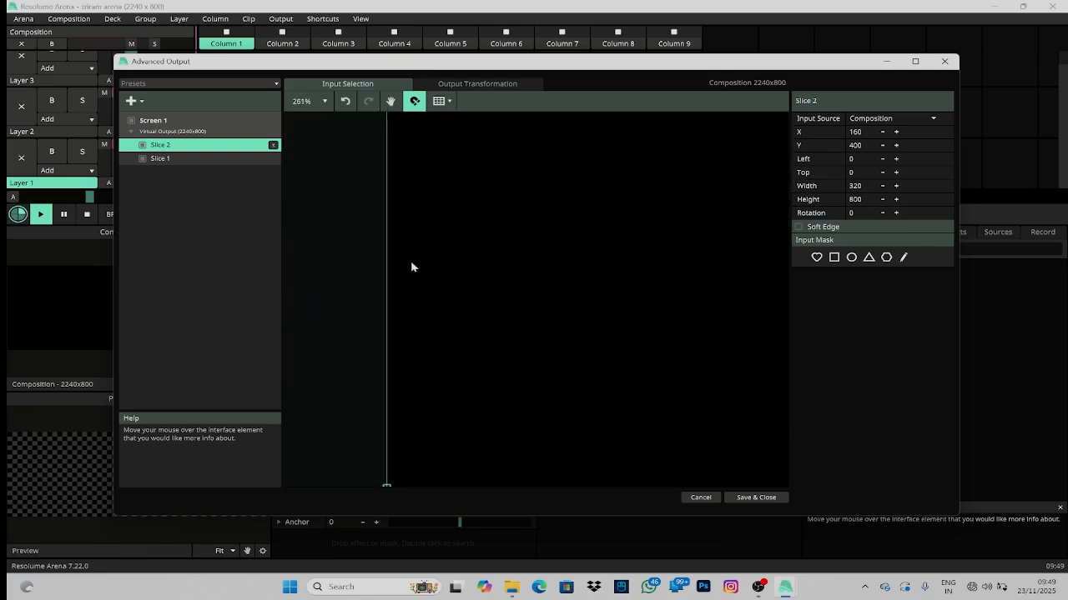
pyautogui.scroll(-20, 396, 274)
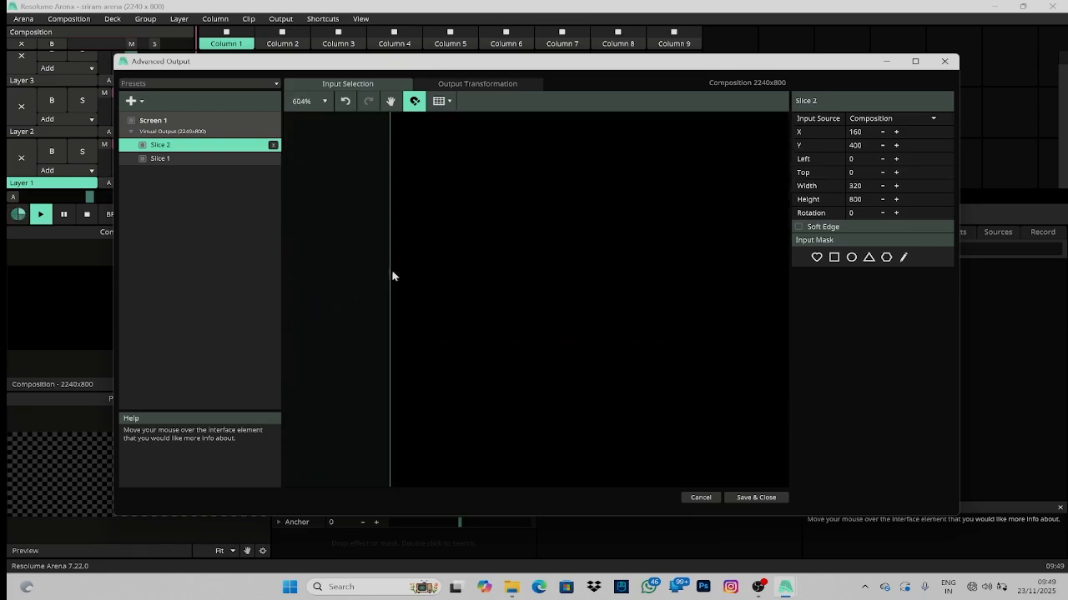
pyautogui.scroll(-5, 733, 301)
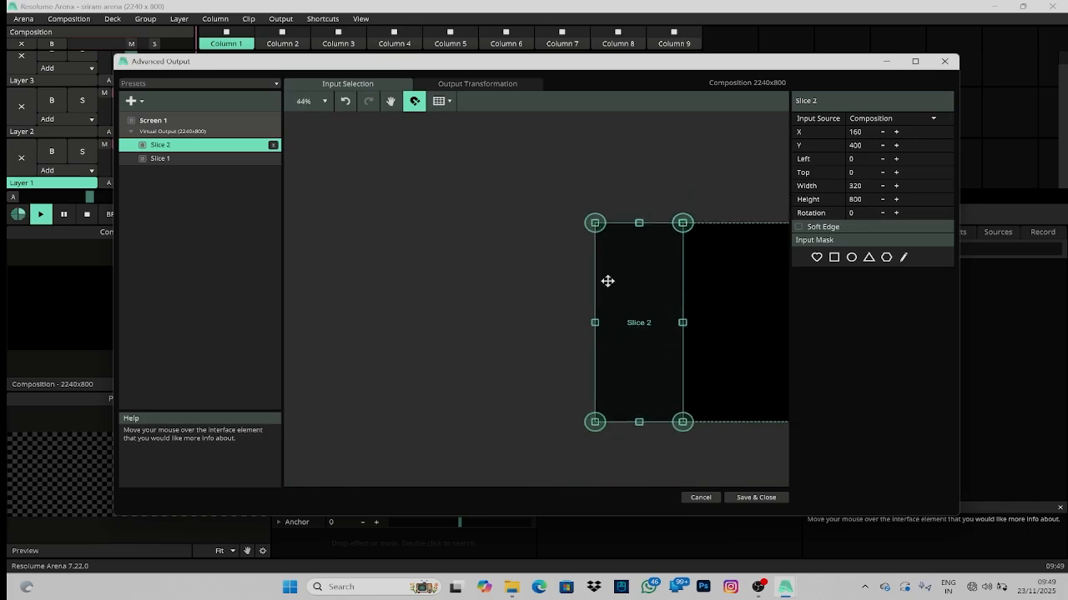
pyautogui.click(391, 103)
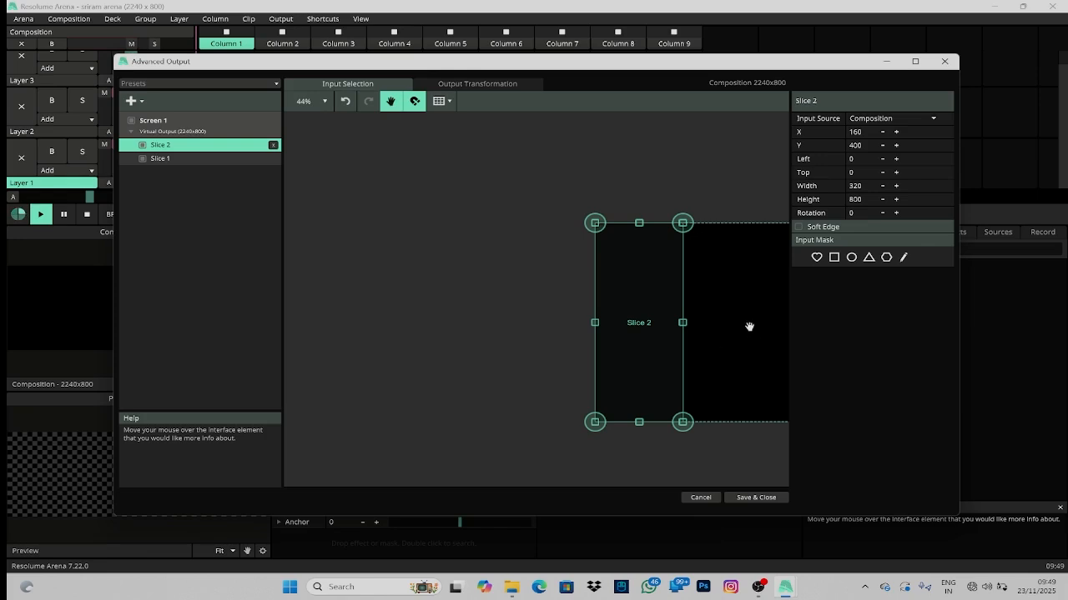
pyautogui.moveTo(748, 321); pyautogui.dragTo(431, 305)
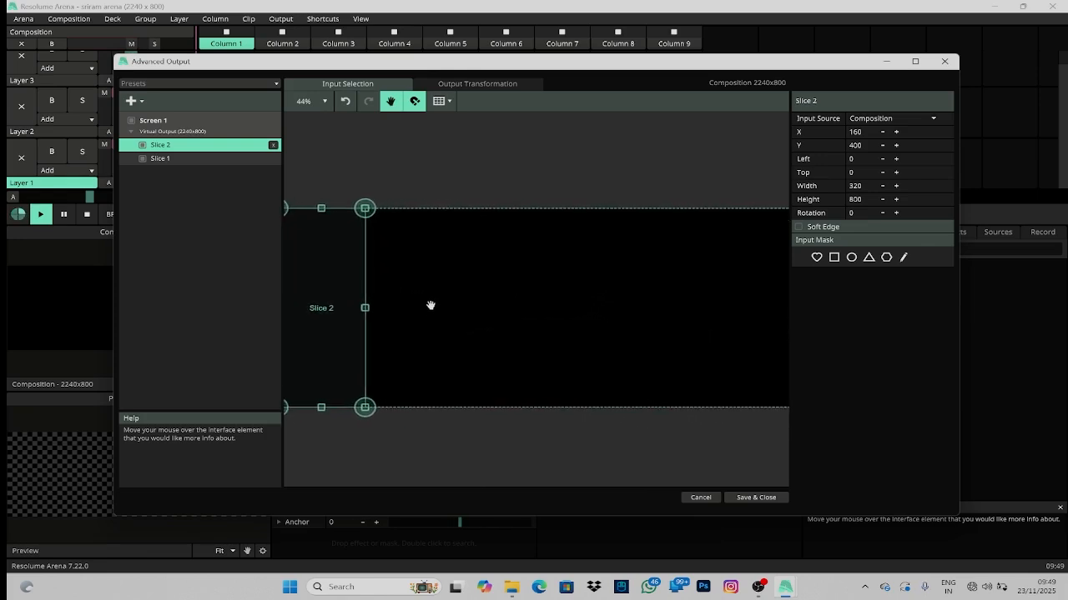
pyautogui.scroll(-5, 726, 315)
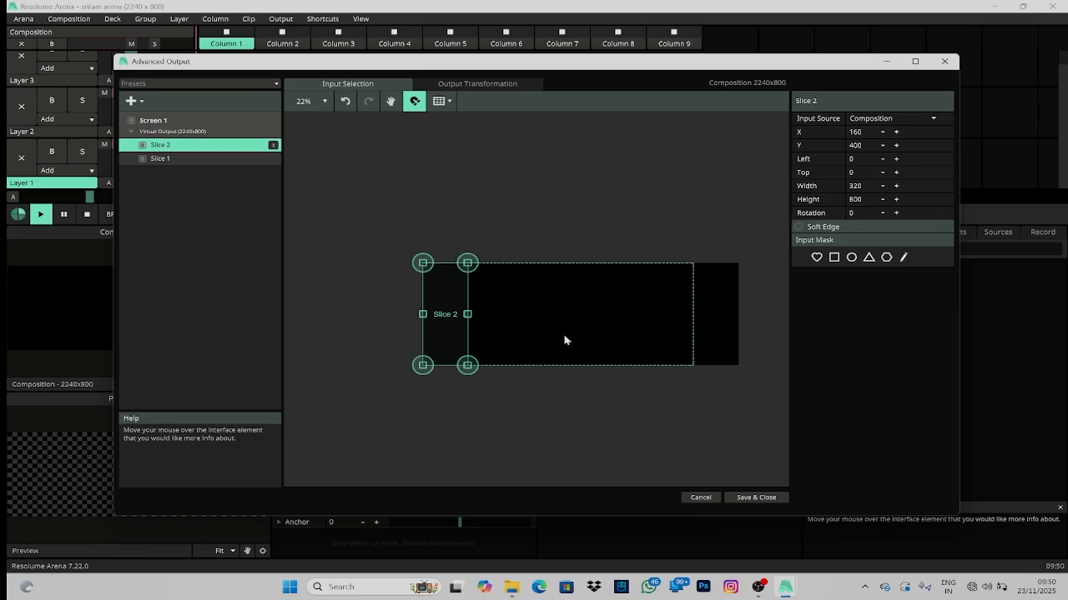
# Add a third slice with an input width of 160*2 (320) and place it flush with the composition's right edge
pyautogui.click(130, 103)
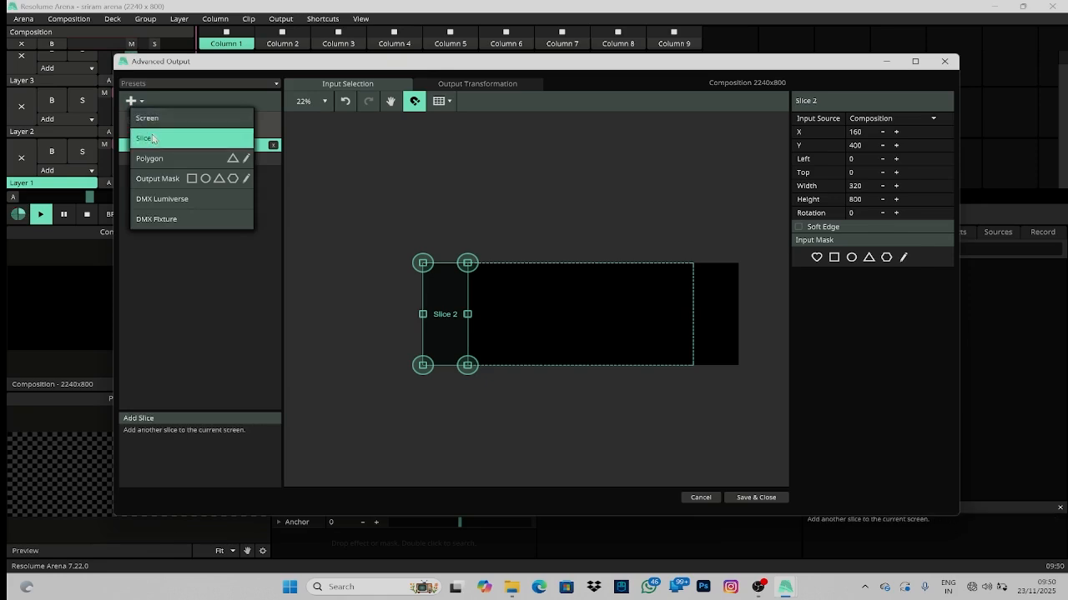
pyautogui.click(144, 137)
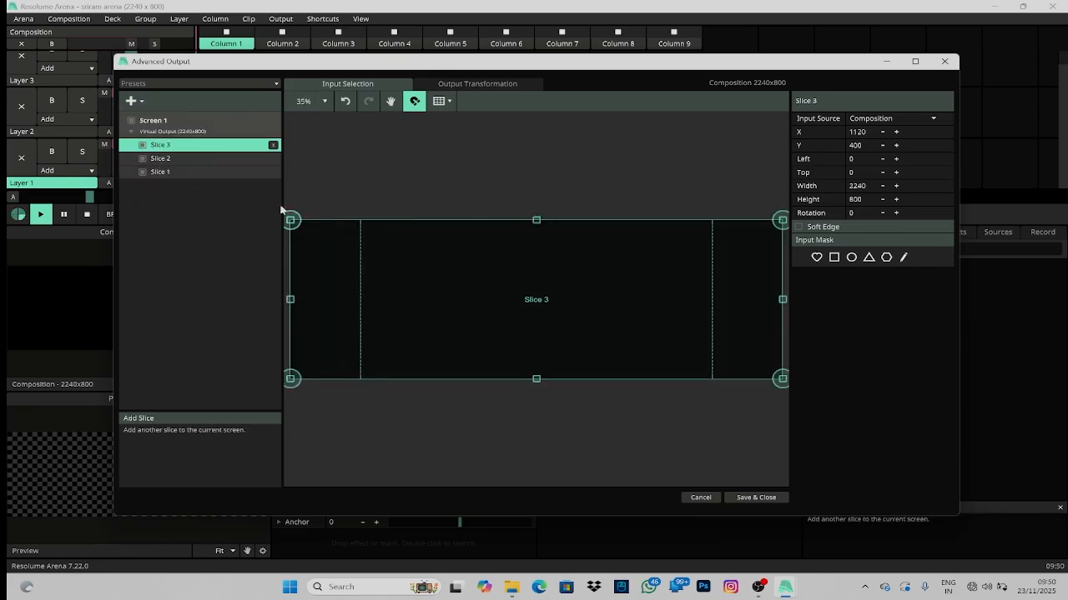
pyautogui.doubleClick(868, 187)
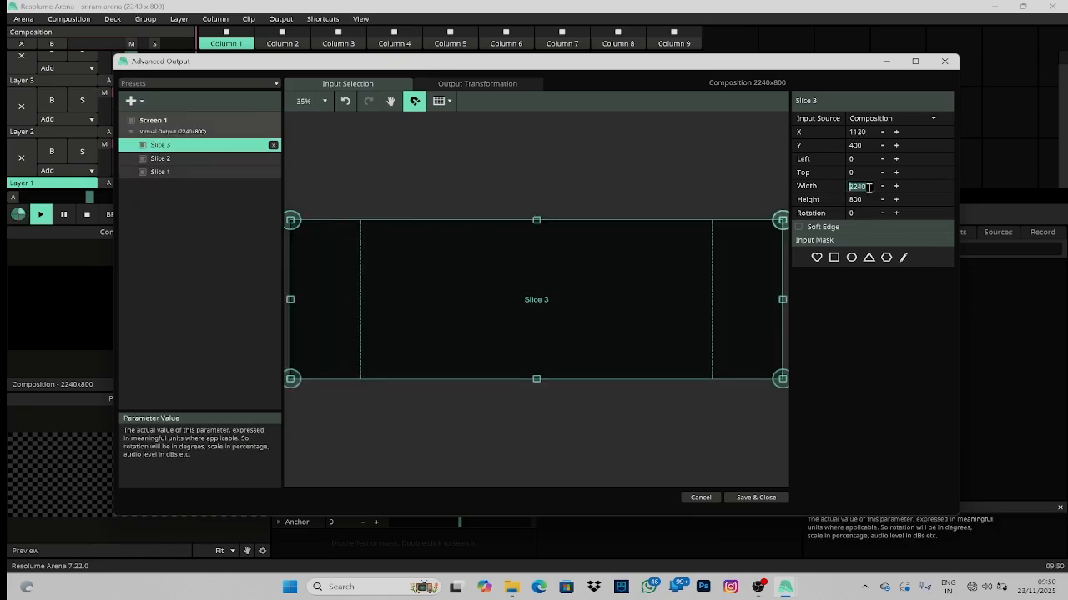
pyautogui.write('160*2')
pyautogui.press('Return')
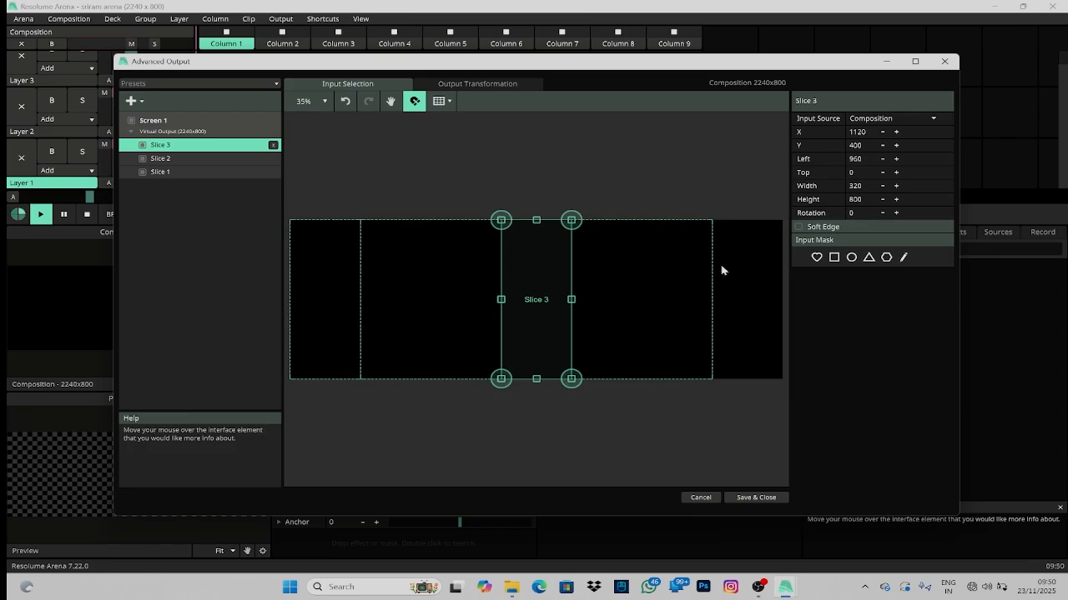
pyautogui.moveTo(531, 320); pyautogui.dragTo(760, 308)
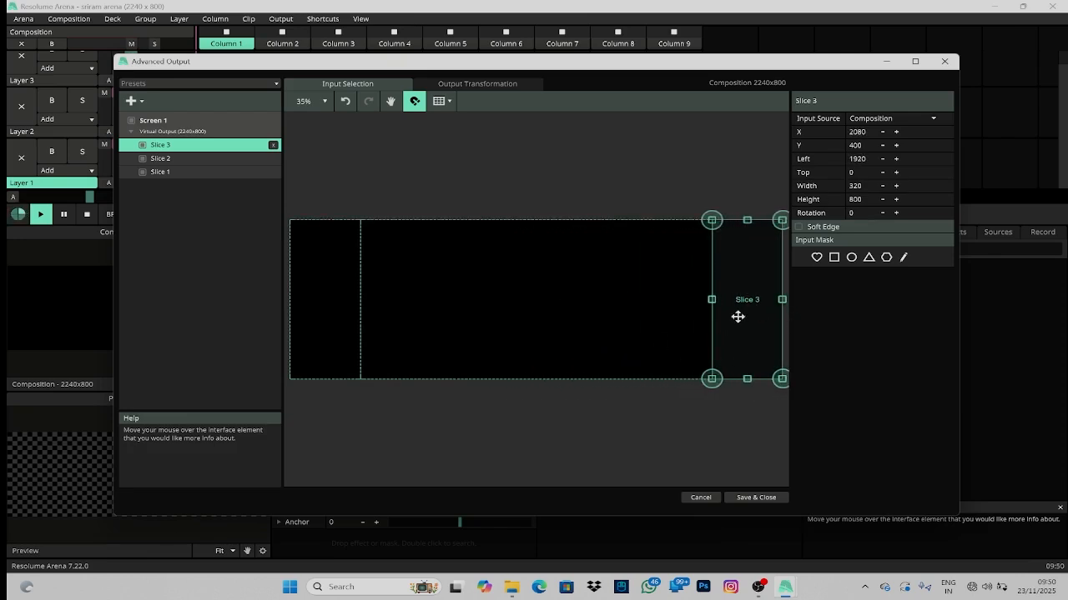
pyautogui.click(701, 165)
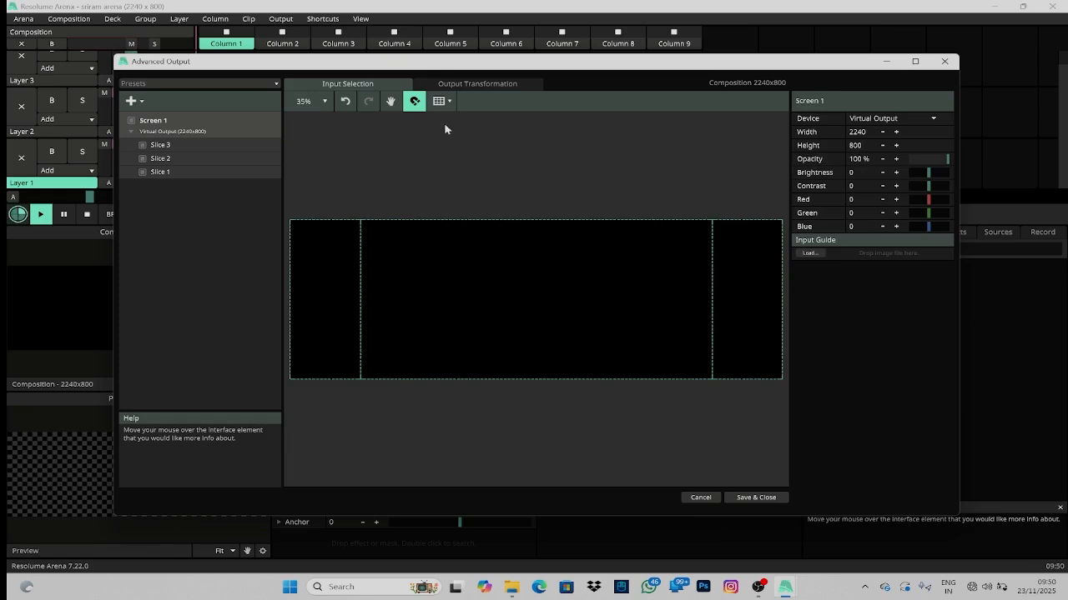
# In the output transformation, pull the outputs of Slice 3 upward and Slice 2 downward off the stacked Slice 1
pyautogui.click(479, 85)
pyautogui.scroll(-1, 499, 218)
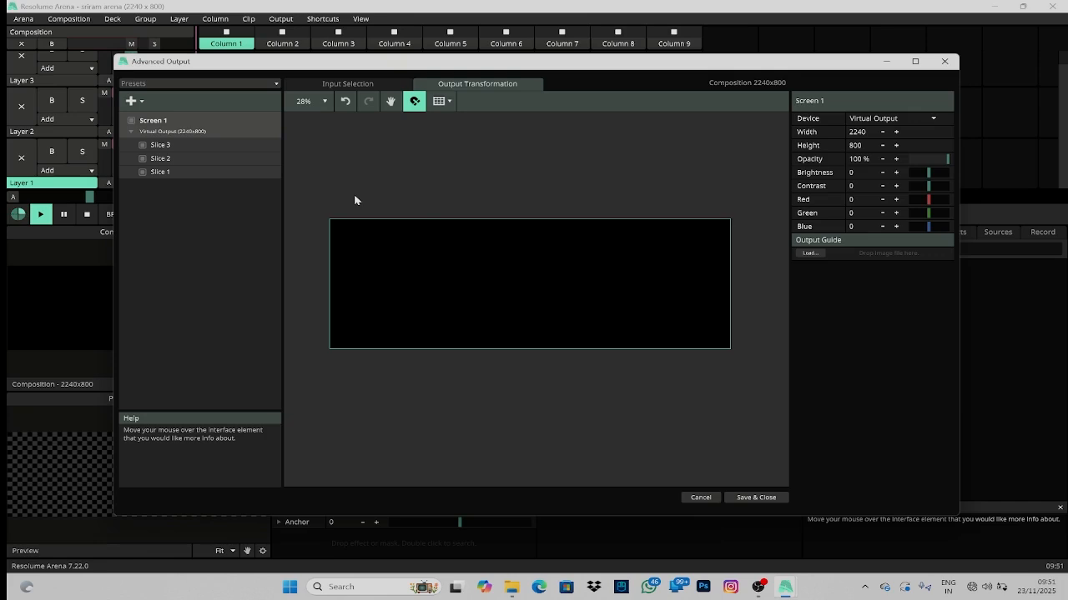
pyautogui.click(424, 254)
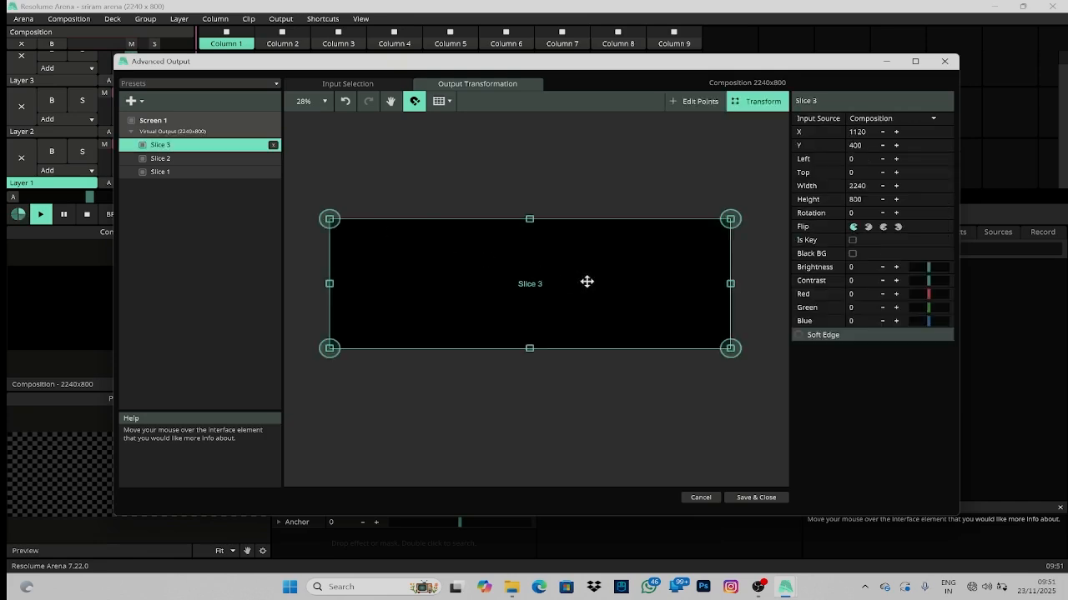
pyautogui.moveTo(529, 289); pyautogui.dragTo(532, 247)
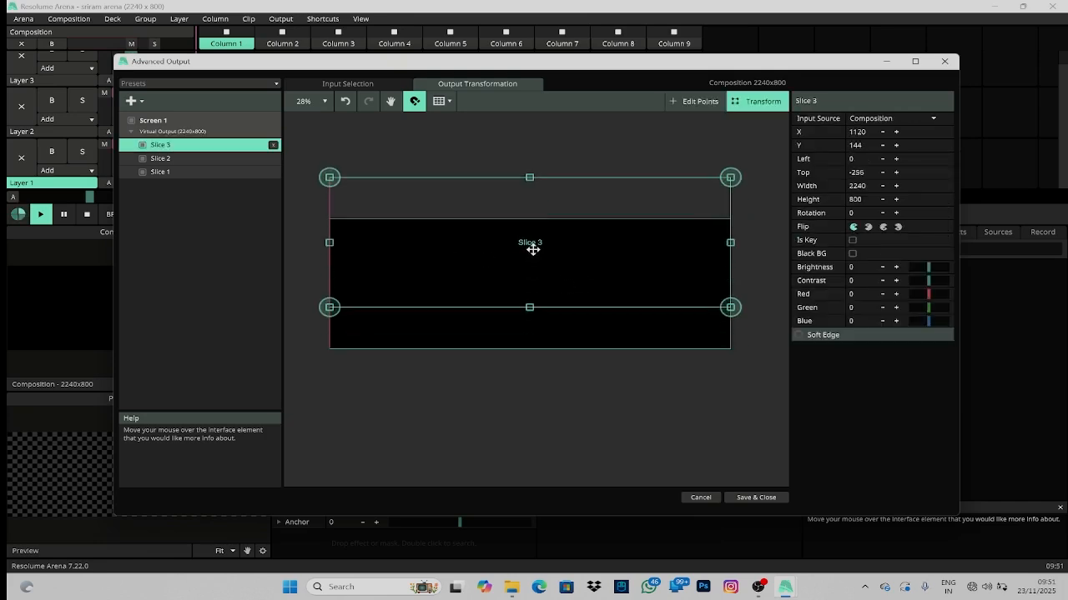
pyautogui.click(584, 330)
pyautogui.moveTo(584, 328); pyautogui.dragTo(575, 373)
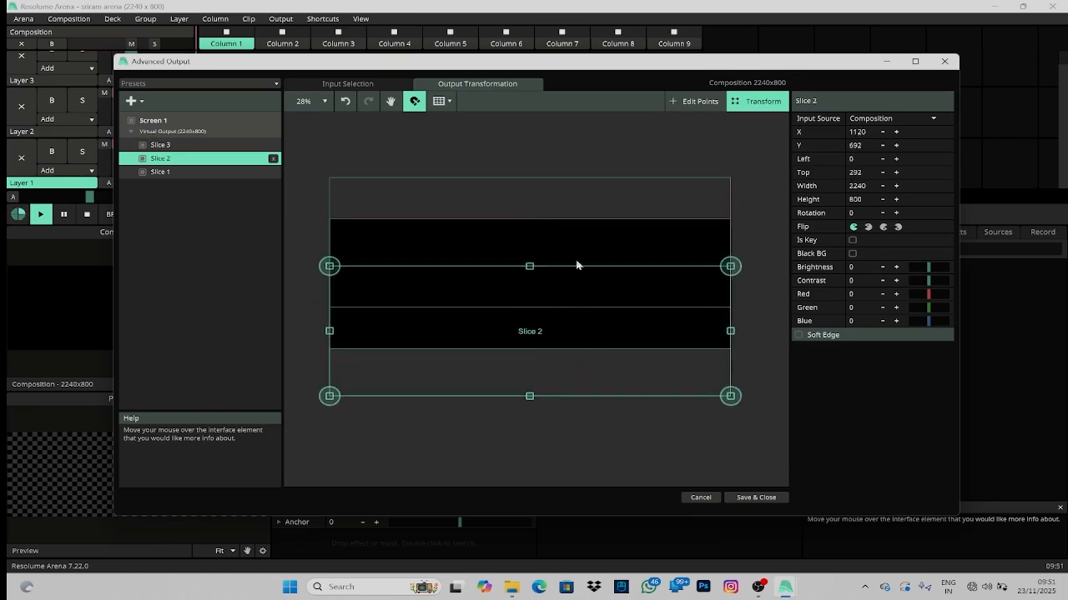
pyautogui.moveTo(582, 195); pyautogui.dragTo(608, 168)
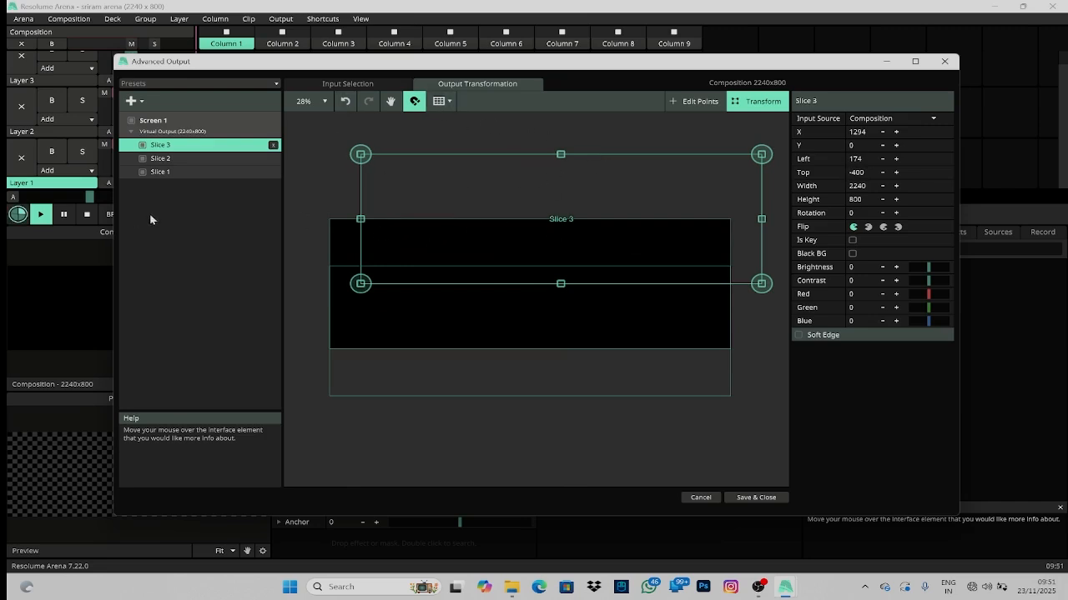
pyautogui.click(192, 176)
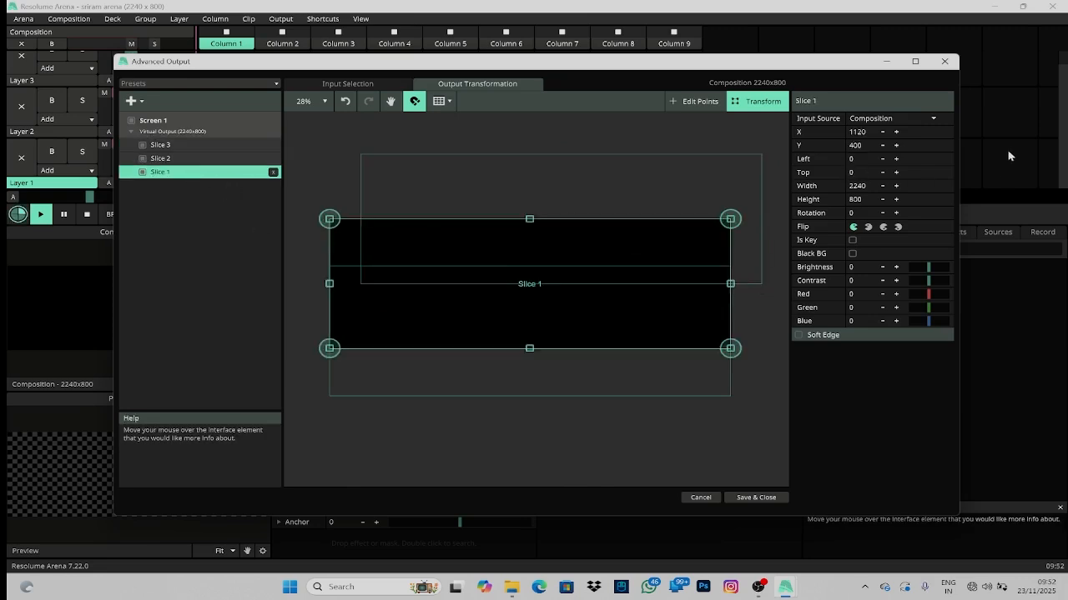
# Rename Slice 1, the wide middle slice in the input selection, as main
pyautogui.click(344, 84)
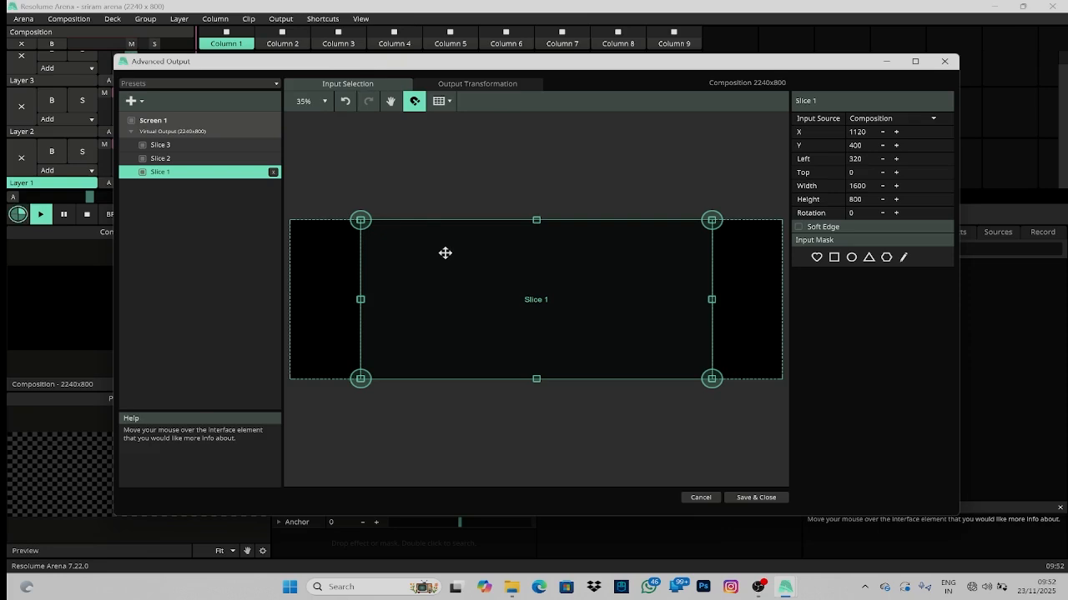
pyautogui.click(825, 102)
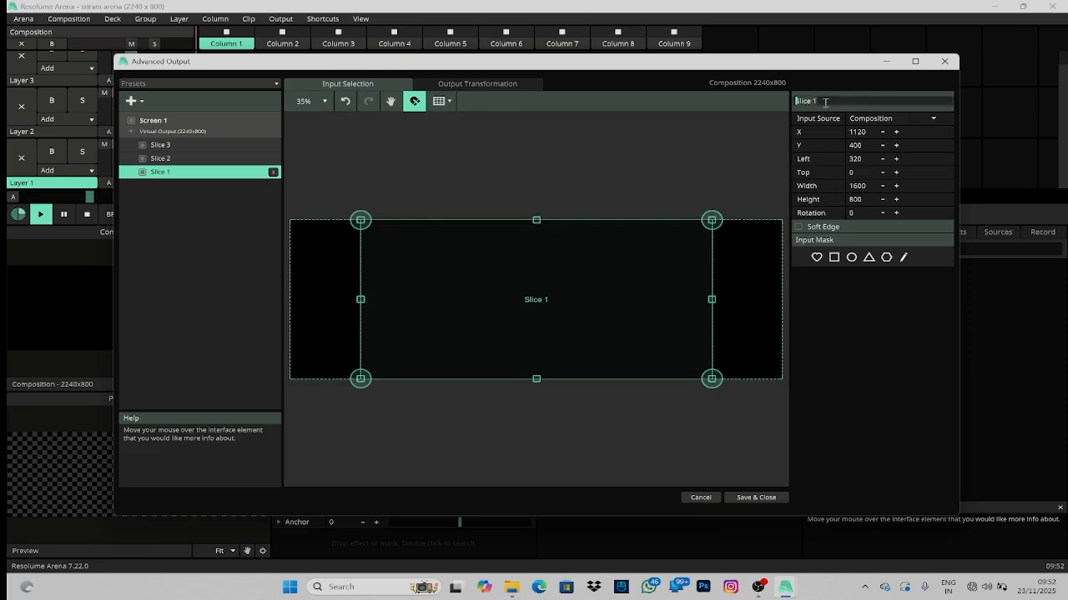
pyautogui.press('BackSpace')
pyautogui.write('main')
pyautogui.click(334, 294)
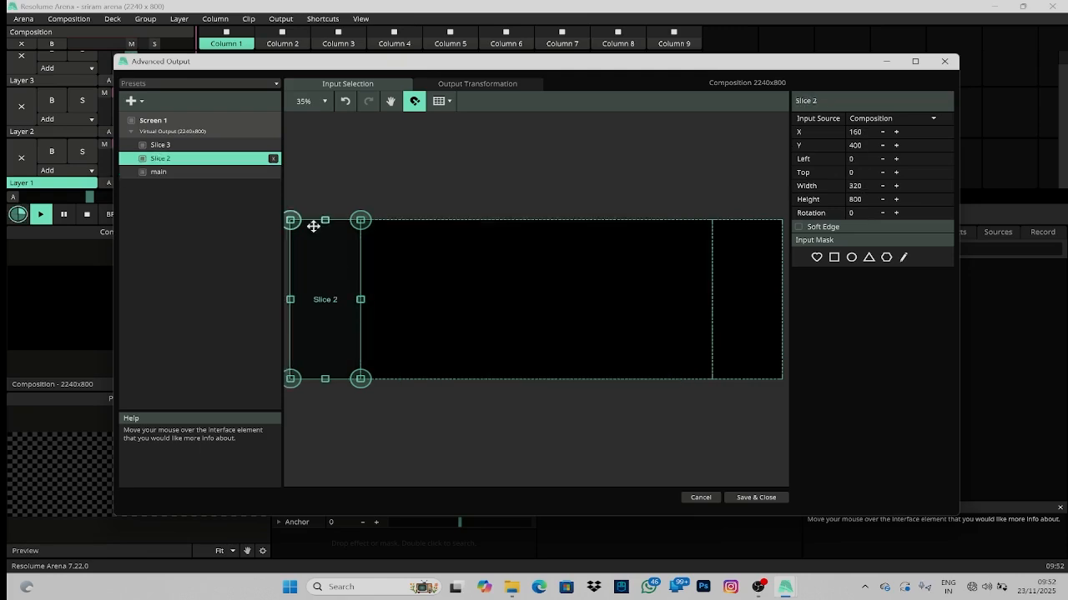
pyautogui.click(214, 147)
pyautogui.click(215, 159)
pyautogui.click(215, 174)
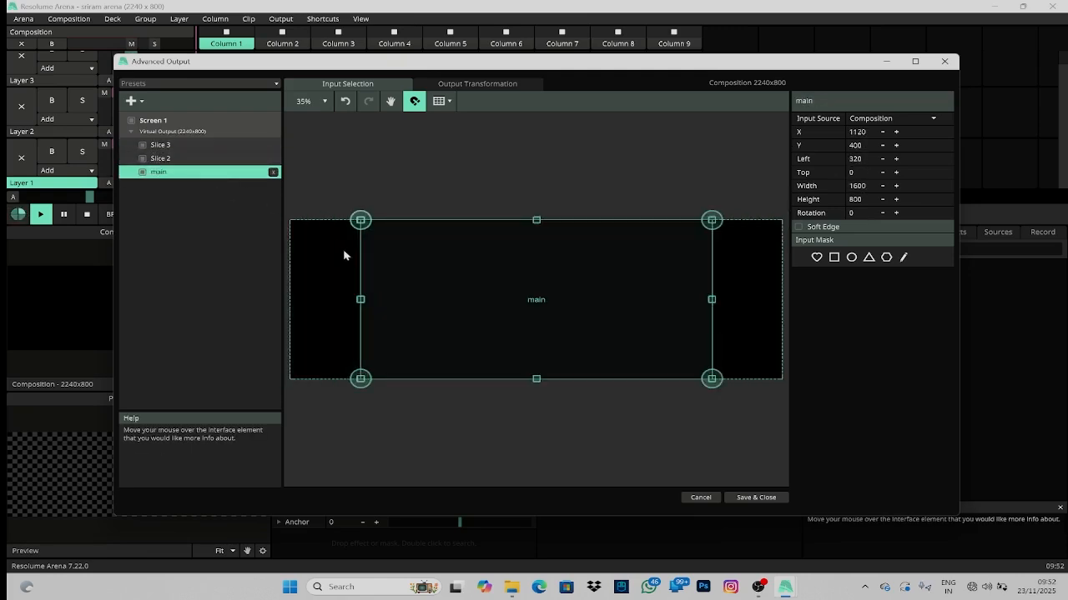
# Rename Slice 2, at the composition's left edge, as L
pyautogui.click(746, 282)
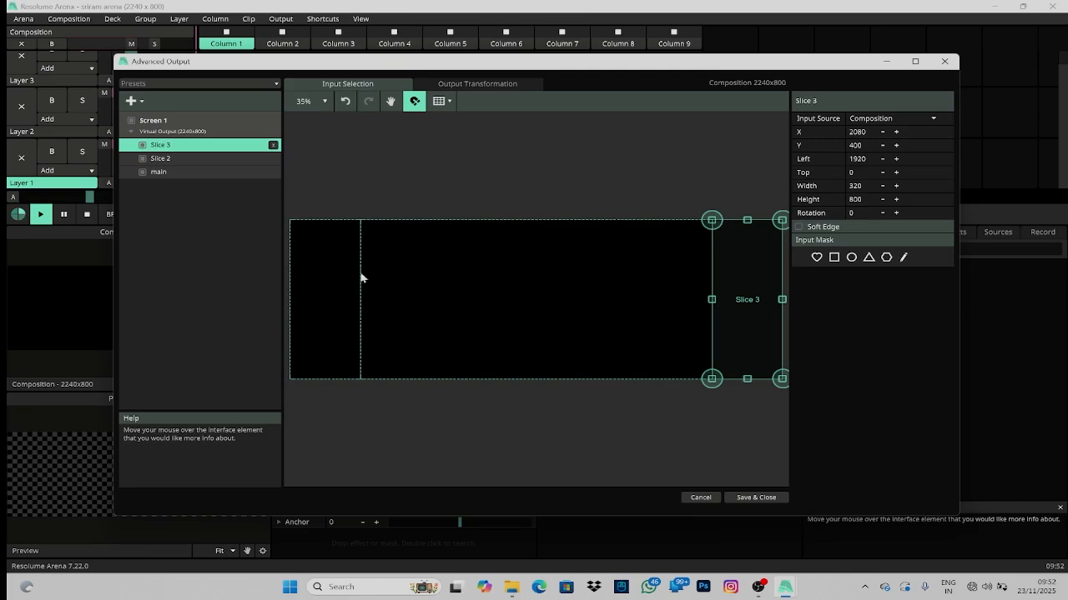
pyautogui.click(316, 269)
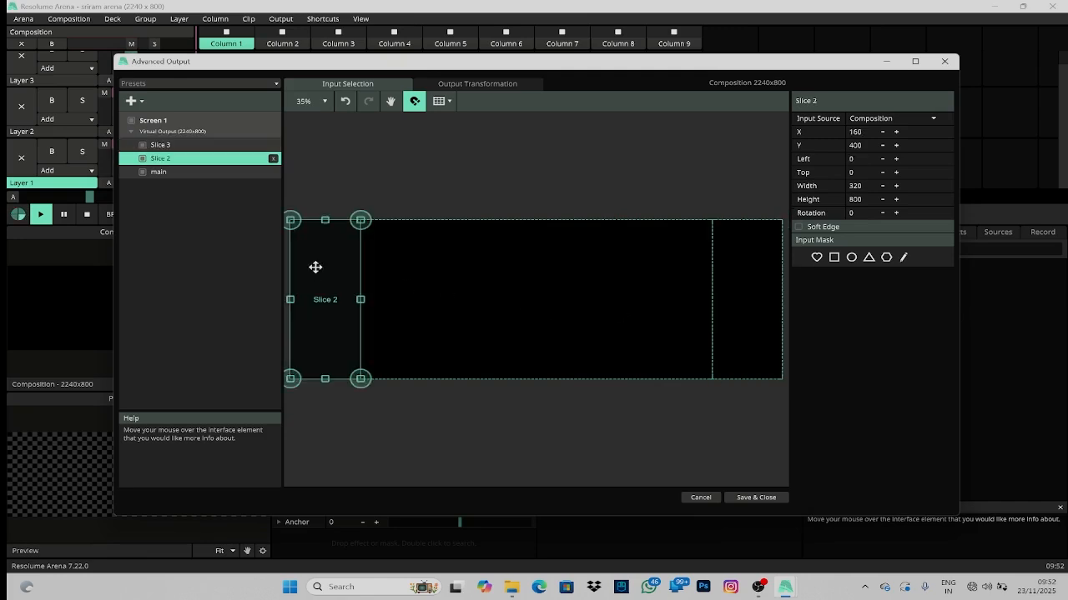
pyautogui.click(840, 102)
pyautogui.hotkey('ctrl', 'a')
pyautogui.write('L')
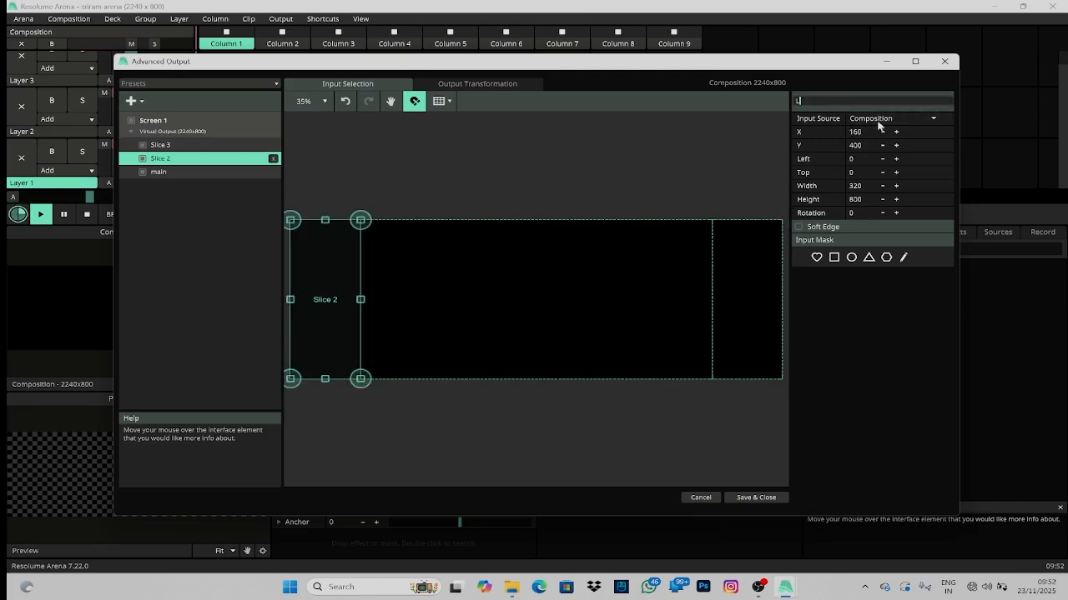
# Rename Slice 3, at the composition's right edge, as R, and deselect it
pyautogui.click(710, 265)
pyautogui.click(831, 101)
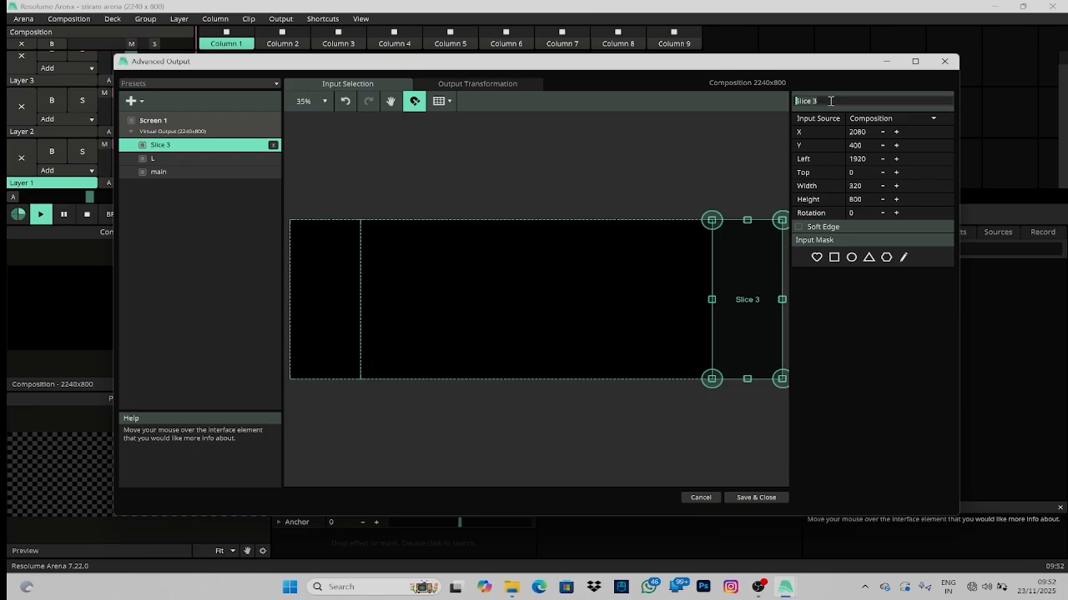
pyautogui.hotkey('ctrl', 'a')
pyautogui.write('R')
pyautogui.click(509, 138)
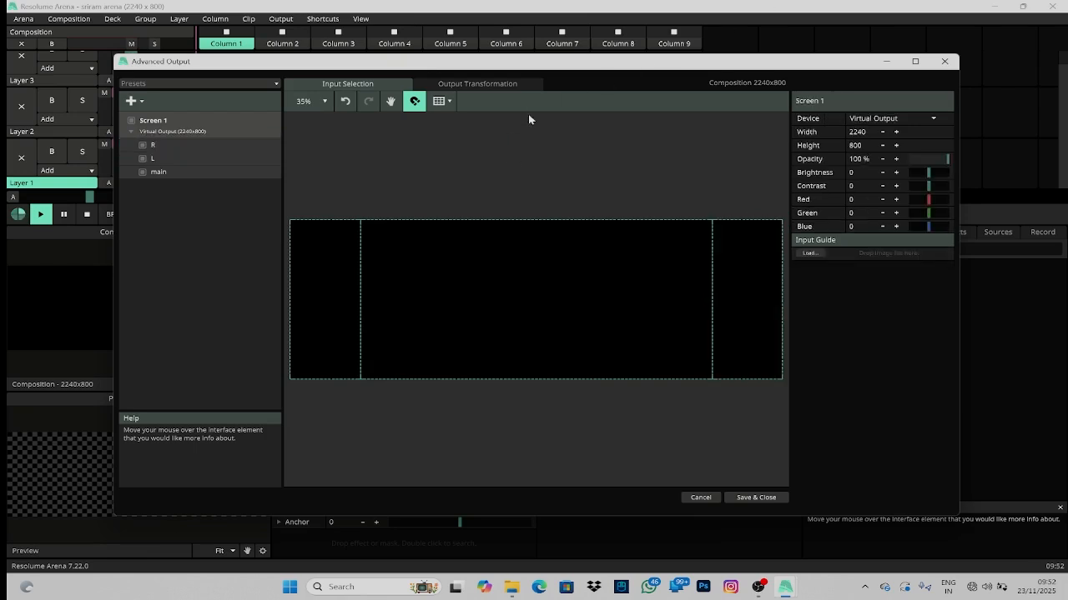
# Shift the outputs of R, L and main to different offsets in the output transformation
pyautogui.click(520, 85)
pyautogui.click(504, 200)
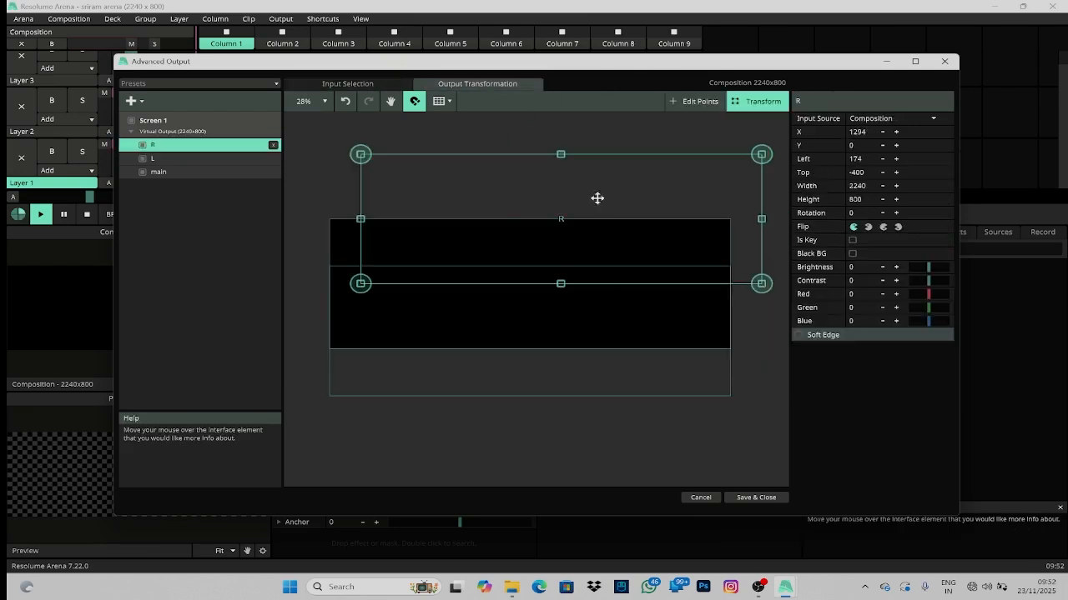
pyautogui.moveTo(600, 184); pyautogui.dragTo(562, 201)
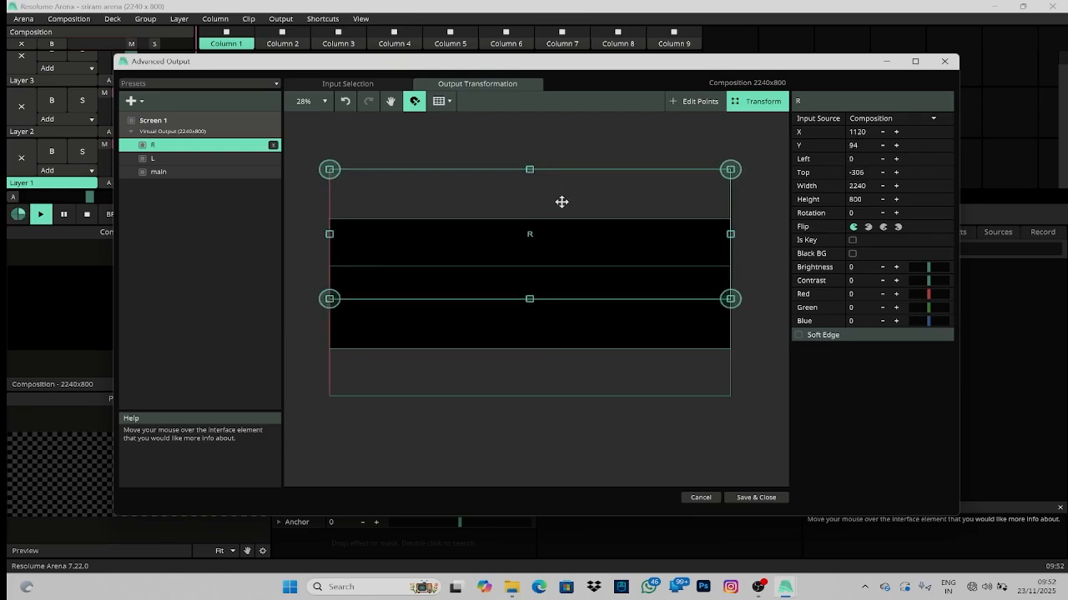
pyautogui.moveTo(562, 201)
pyautogui.mouseDown()
pyautogui.moveTo(562, 228)
pyautogui.moveTo(570, 203)
pyautogui.mouseUp()
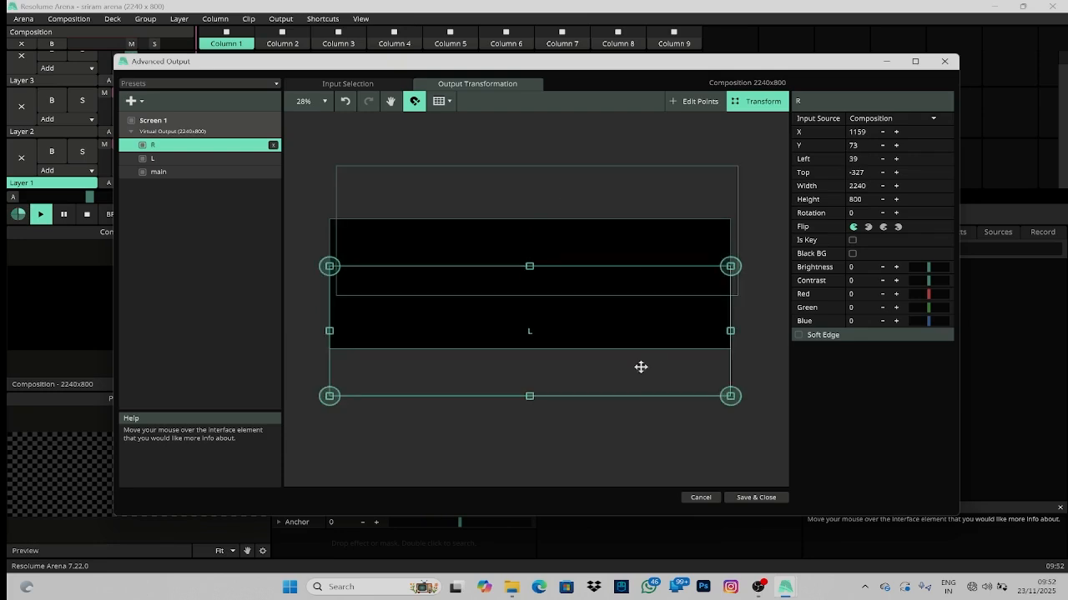
pyautogui.moveTo(640, 367); pyautogui.dragTo(706, 385)
pyautogui.click(345, 329)
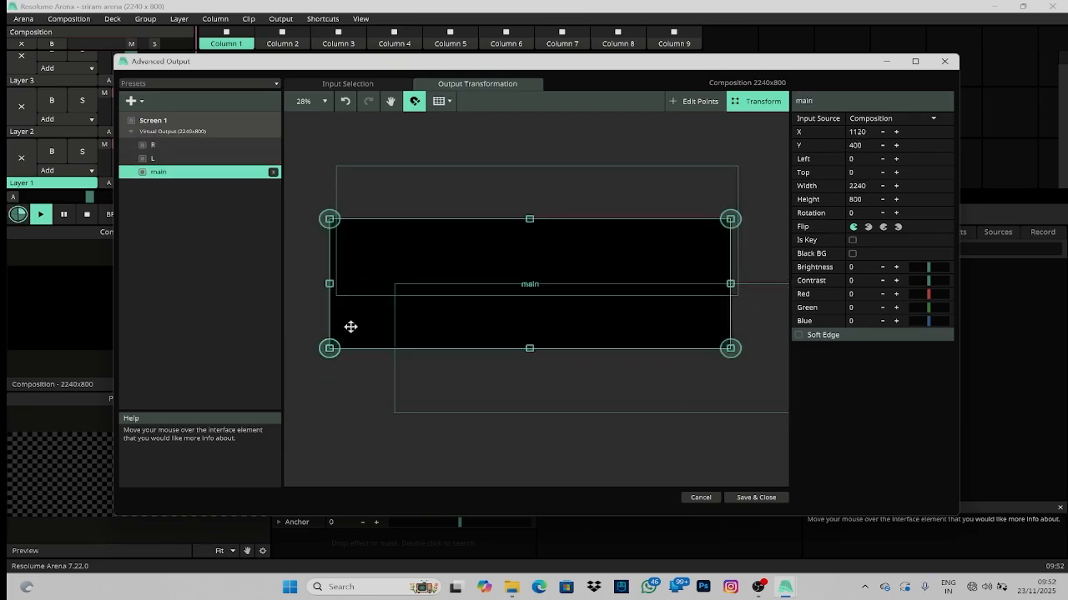
pyautogui.moveTo(351, 326); pyautogui.dragTo(332, 343)
pyautogui.scroll(-4, 436, 300)
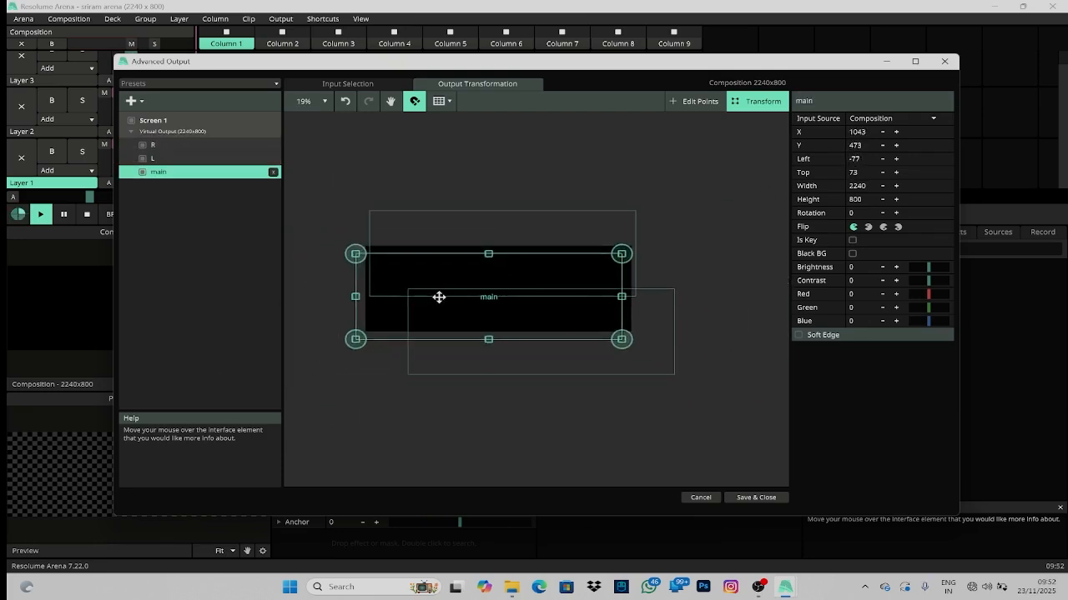
# Match the output shapes of R, L and main to their input shapes and compare both layouts
pyautogui.click(353, 83)
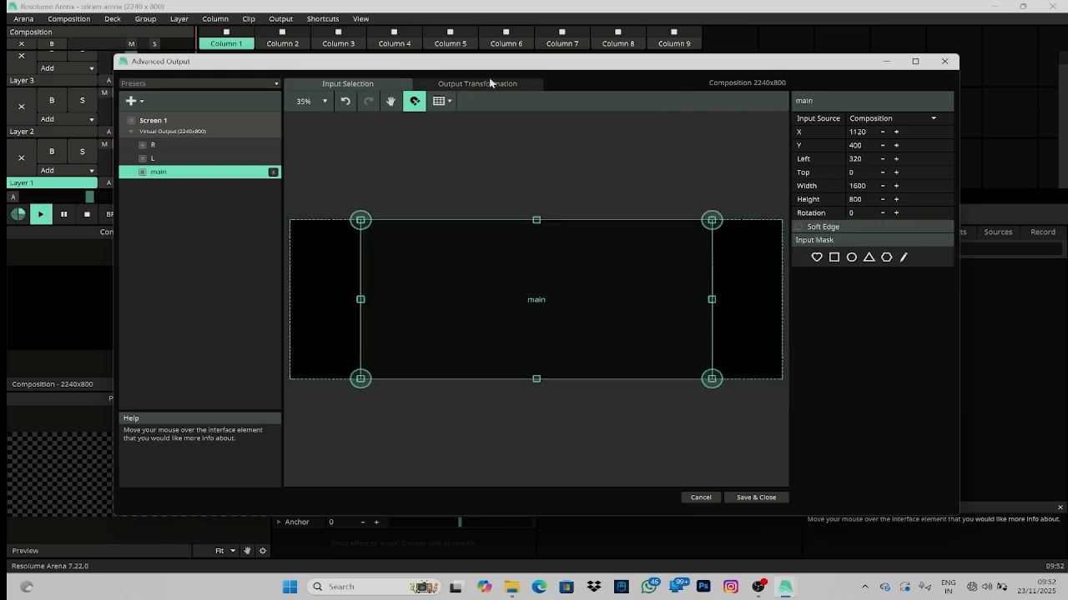
pyautogui.click(514, 86)
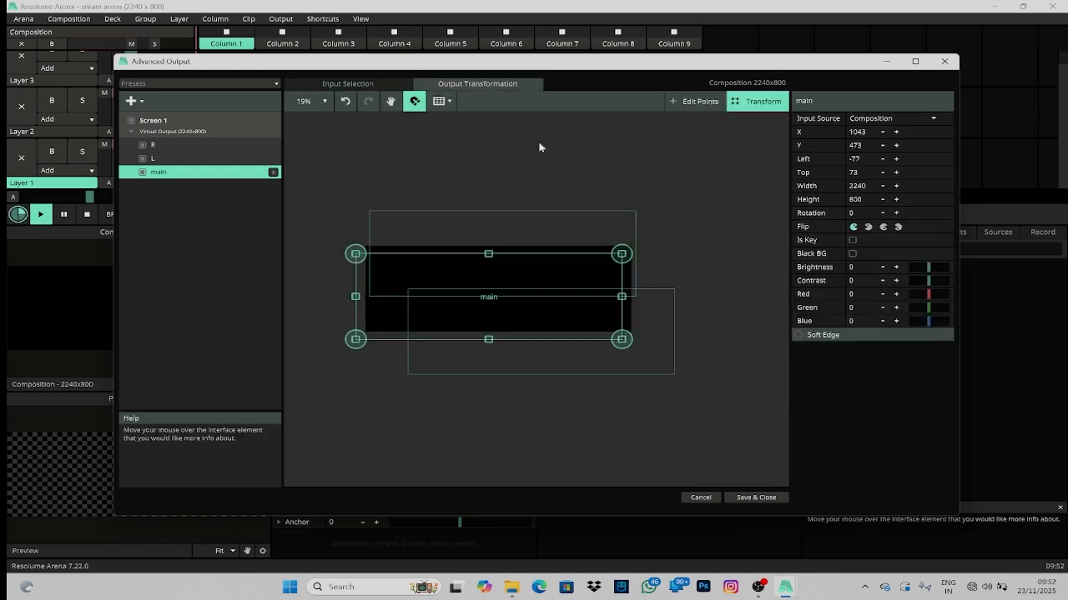
pyautogui.moveTo(343, 164); pyautogui.dragTo(674, 381)
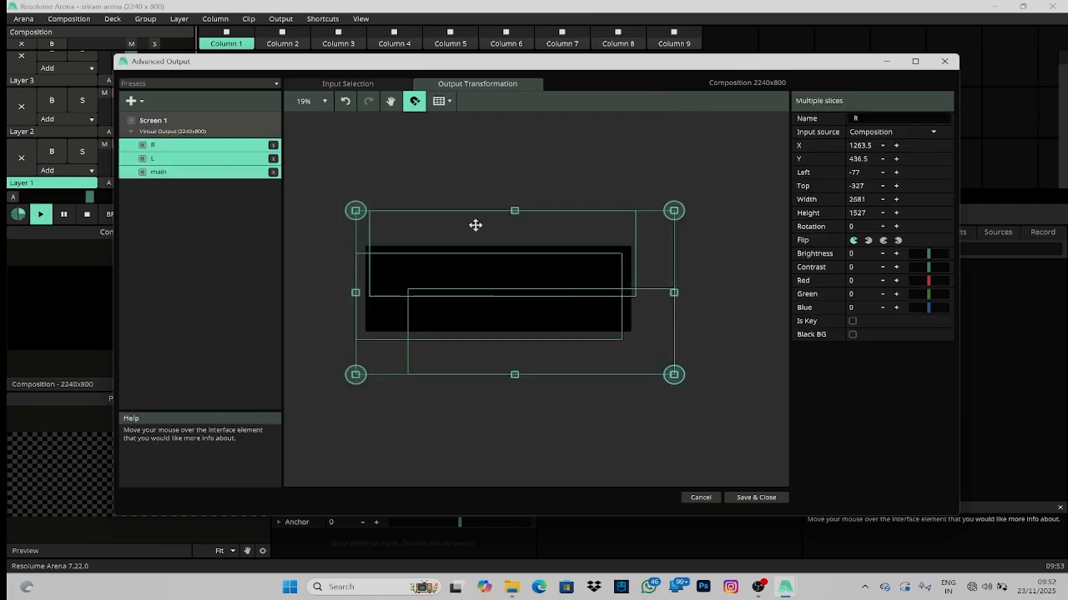
pyautogui.click(479, 189)
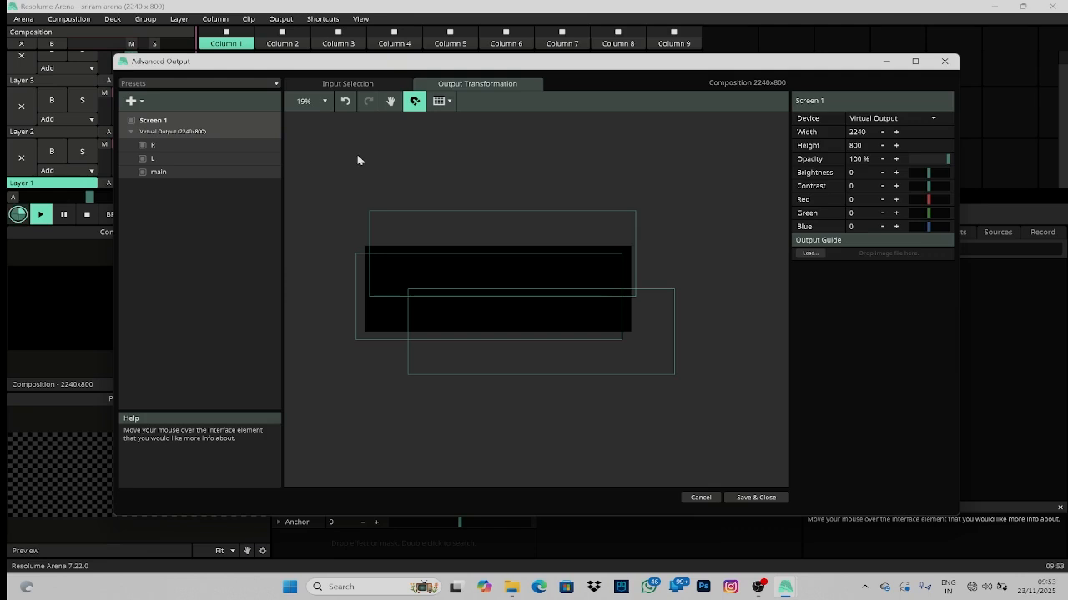
pyautogui.moveTo(357, 156); pyautogui.dragTo(683, 396)
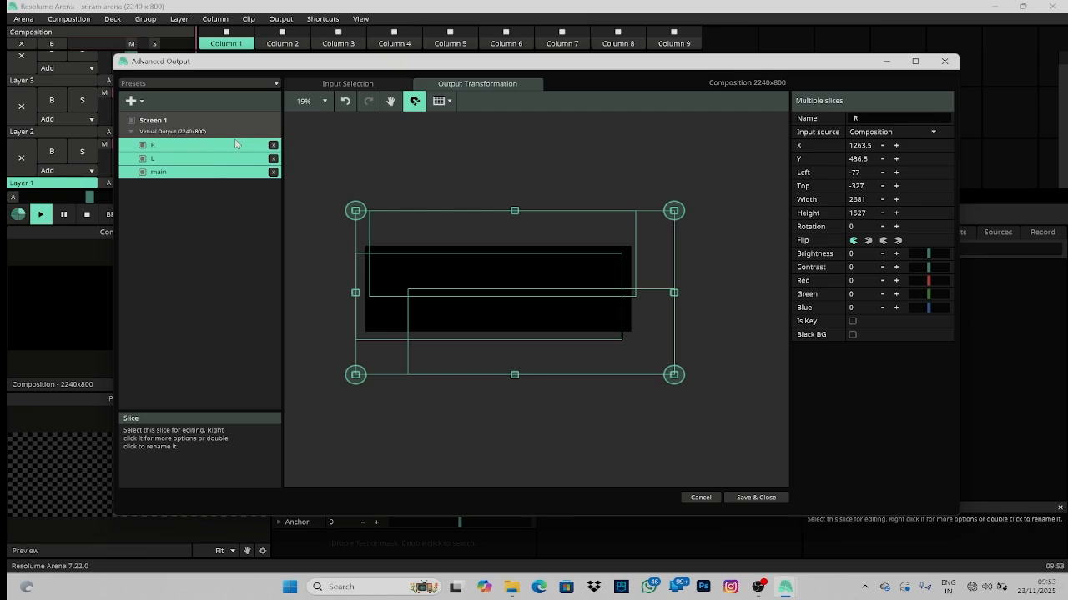
pyautogui.rightClick(436, 282)
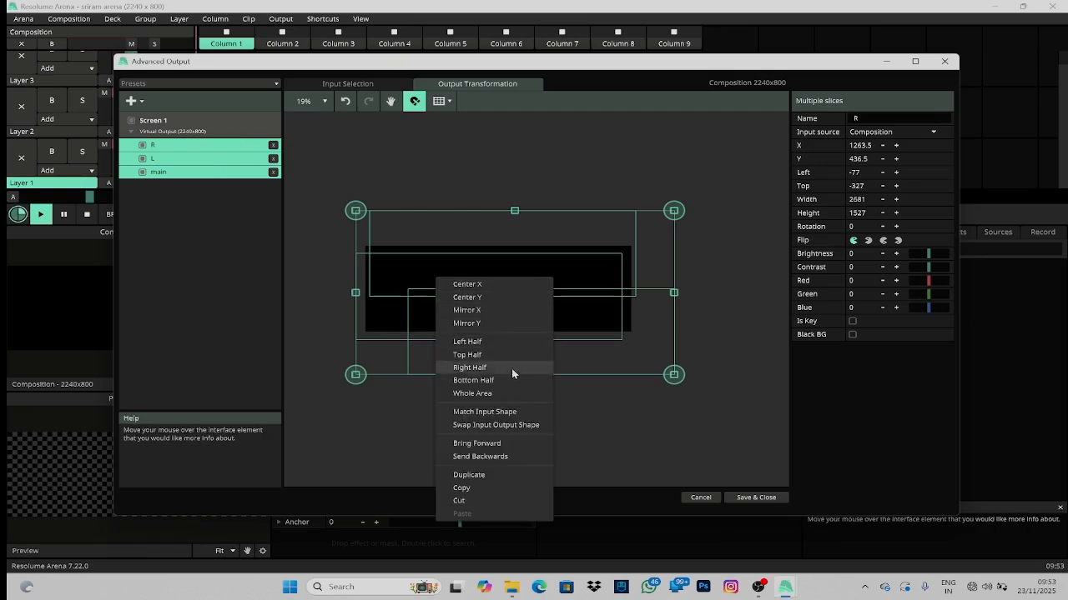
pyautogui.click(505, 412)
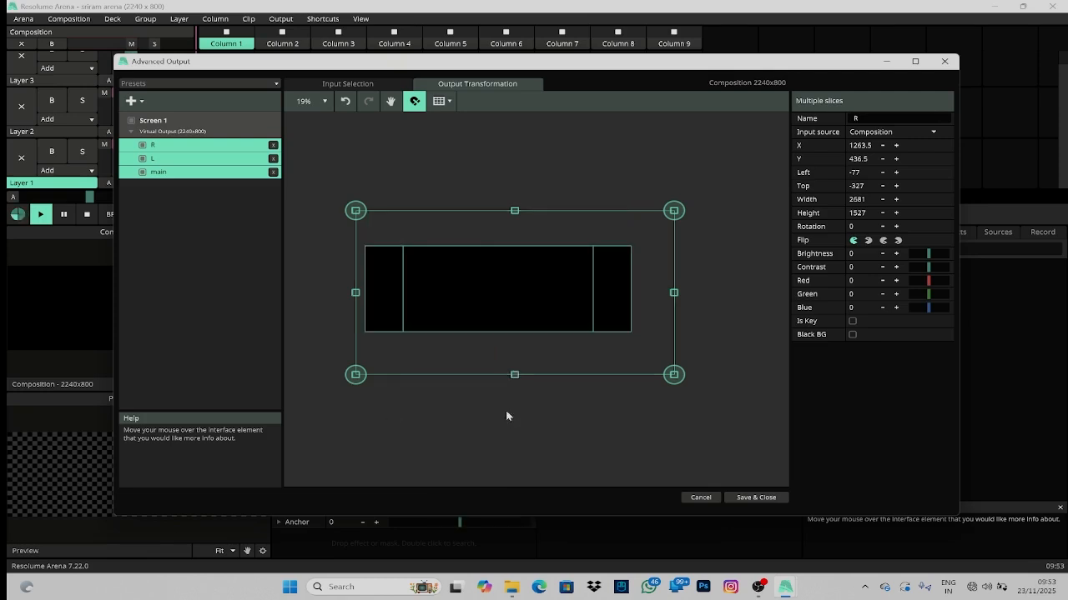
pyautogui.click(368, 86)
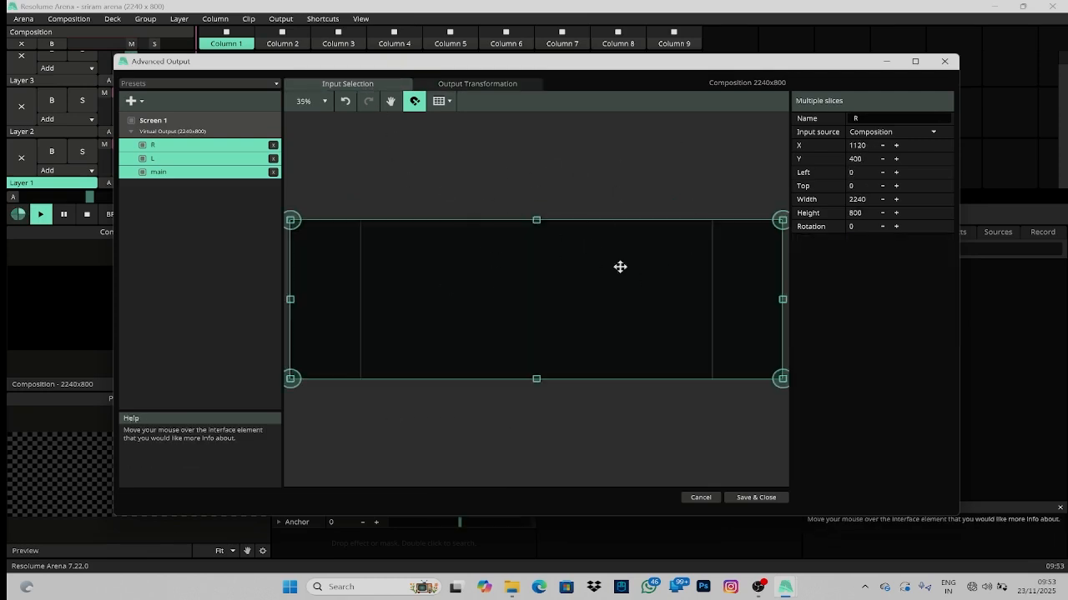
pyautogui.click(471, 83)
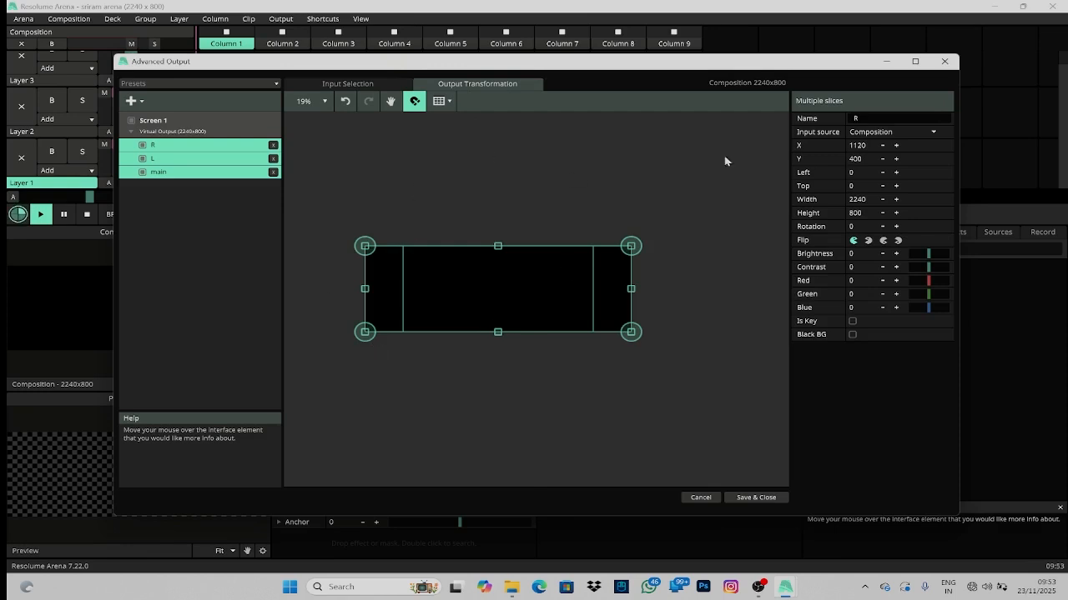
pyautogui.click(553, 222)
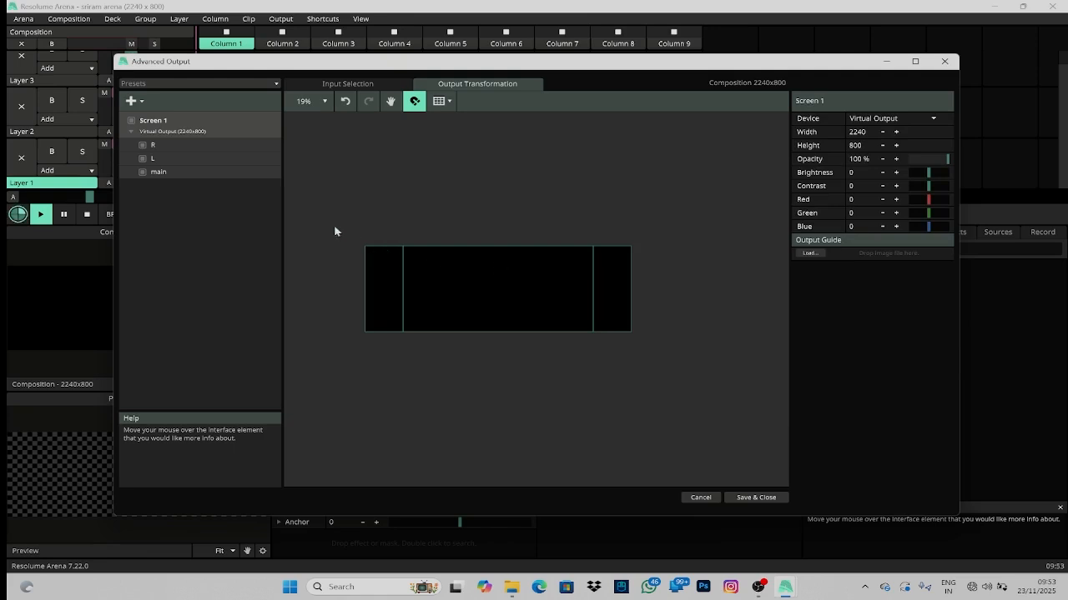
# Look through the output device options for Screen 1 without changing the device
pyautogui.click(195, 125)
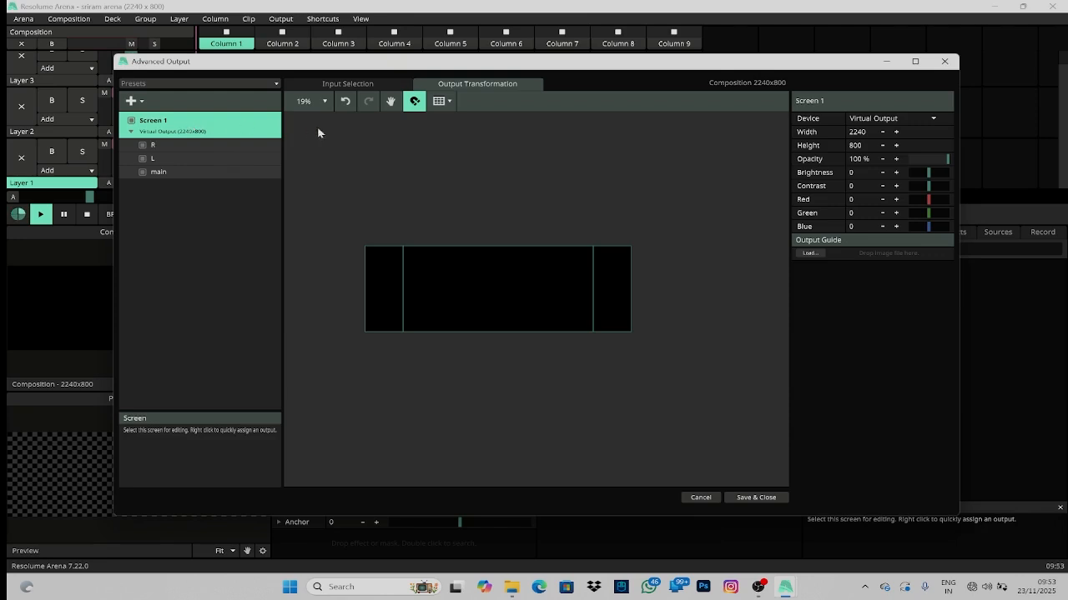
pyautogui.click(888, 122)
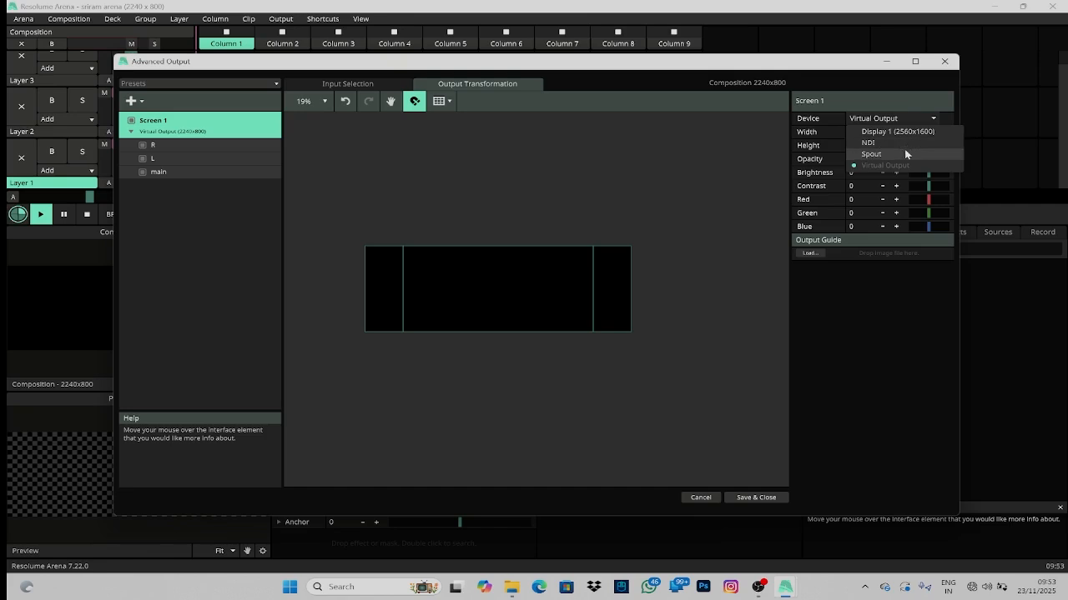
pyautogui.click(584, 240)
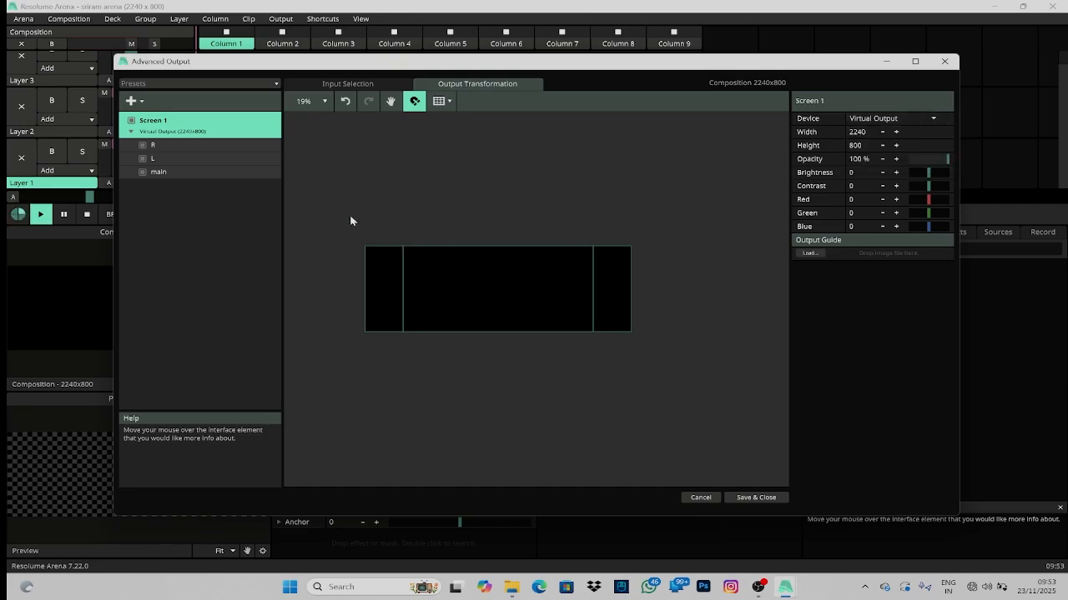
# Shrink the R, L and main outputs together to 796 x 400, and scale them back to the full 2240 x 800
pyautogui.moveTo(350, 214); pyautogui.dragTo(457, 289)
pyautogui.click(526, 360)
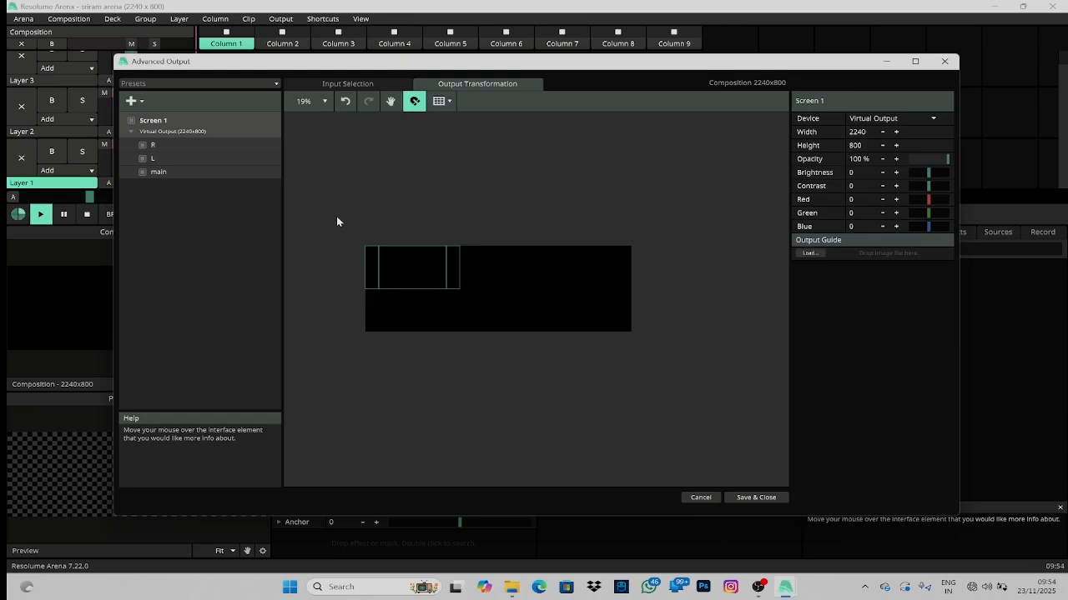
pyautogui.moveTo(367, 233); pyautogui.dragTo(417, 262)
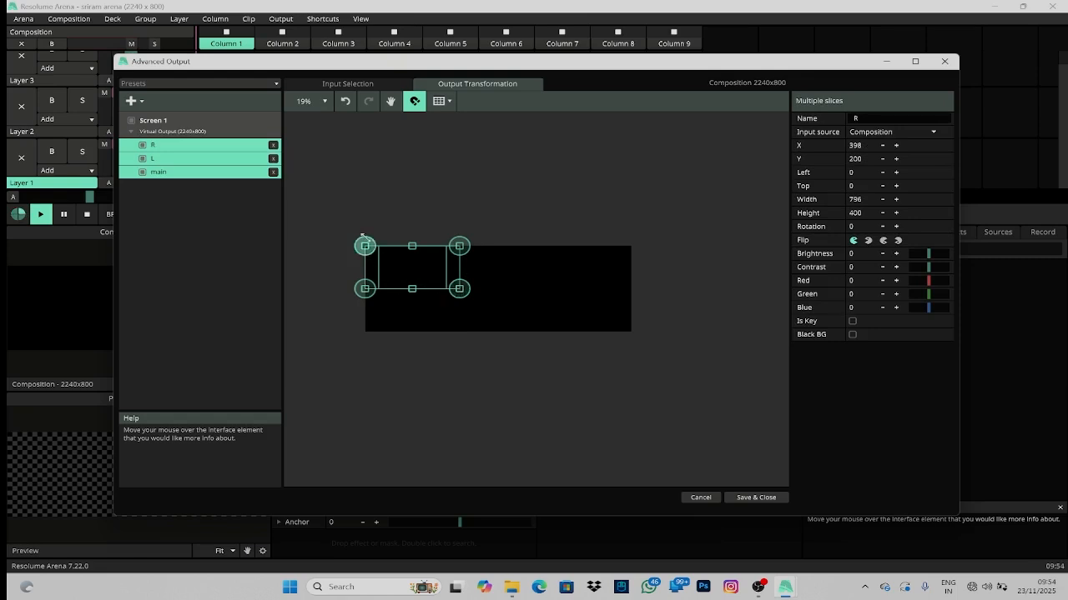
pyautogui.moveTo(360, 234); pyautogui.dragTo(630, 332)
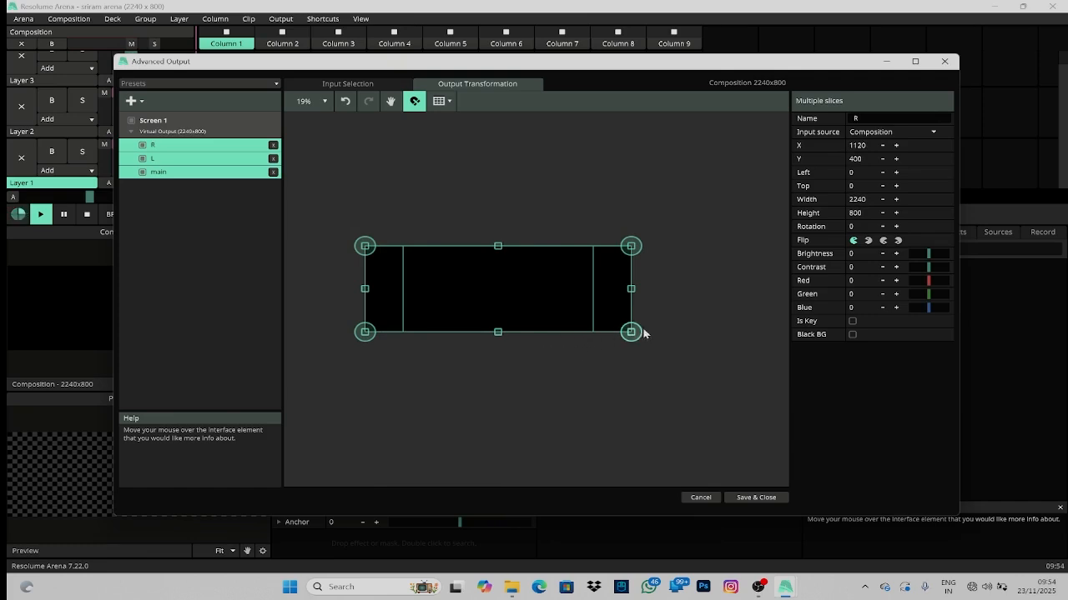
# Stretch the three outputs together to about 3109 x 543, restore them to 2240 x 800 and deselect them
pyautogui.moveTo(632, 288); pyautogui.dragTo(734, 289)
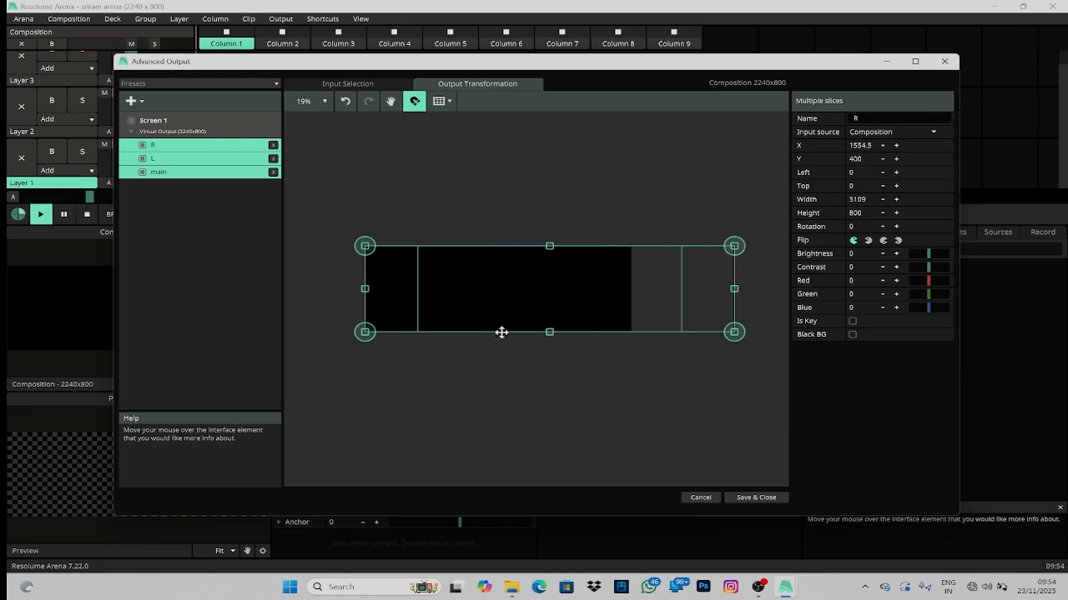
pyautogui.moveTo(550, 332); pyautogui.dragTo(557, 305)
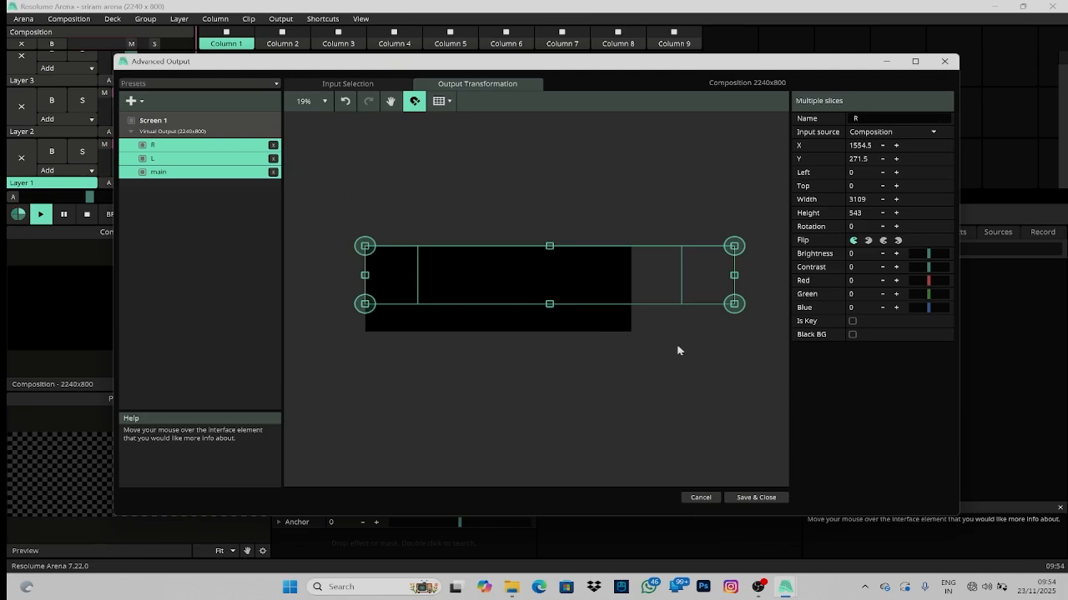
pyautogui.moveTo(734, 304); pyautogui.dragTo(631, 332)
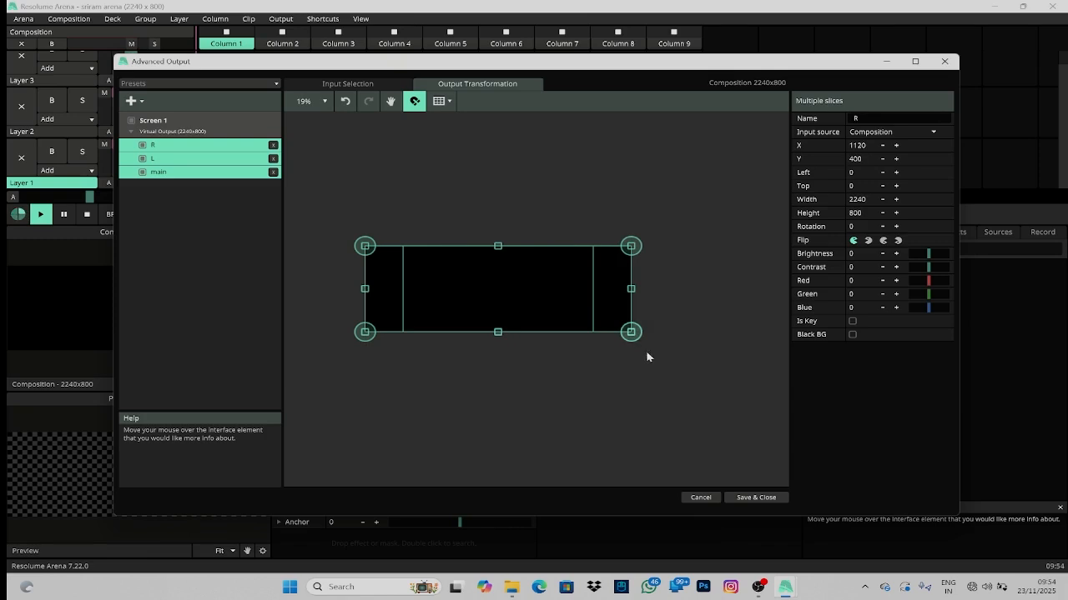
pyautogui.click(565, 388)
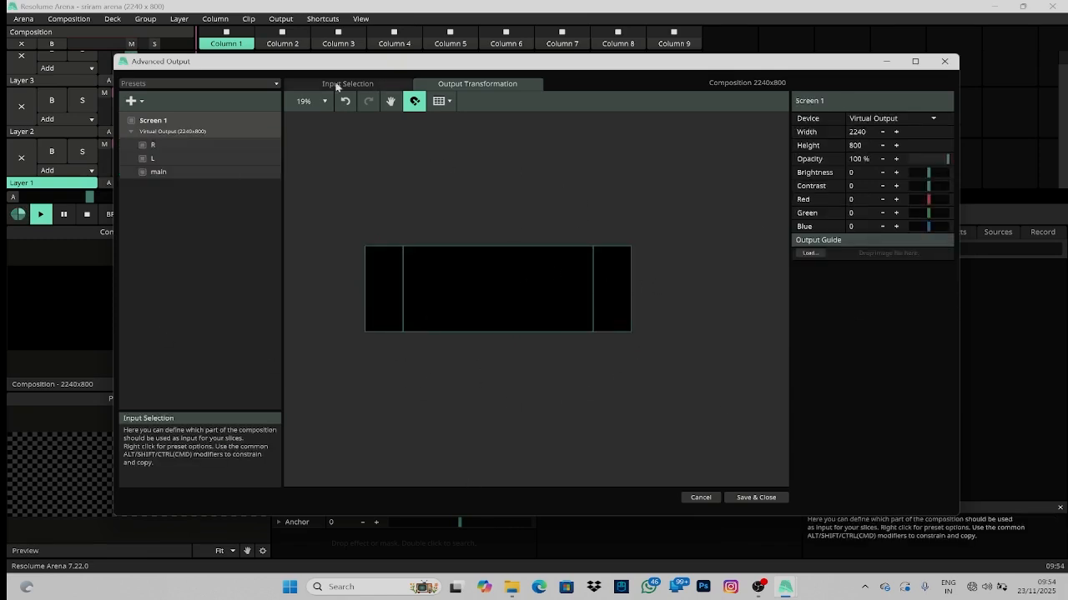
# Save the output setup as a new preset named "sriram arena 23112025", and save and close the Advanced Output
pyautogui.click(267, 84)
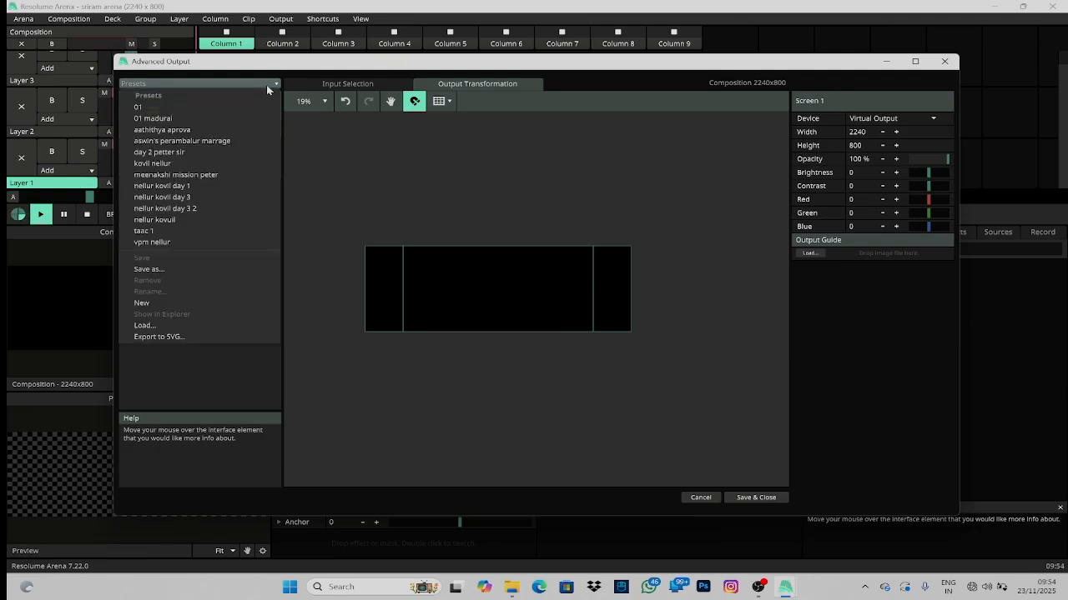
pyautogui.click(191, 268)
pyautogui.write('s')
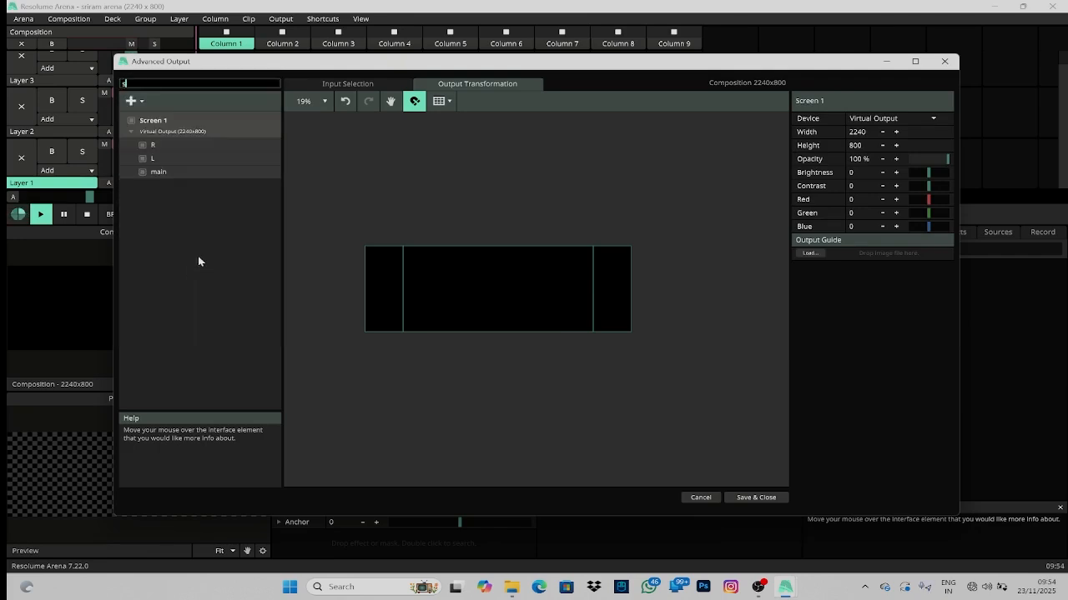
pyautogui.write('riram a')
pyautogui.write('rena')
pyautogui.write(' 01')
pyautogui.write('.')
pyautogui.press('BackSpace')
pyautogui.press('BackSpace')
pyautogui.press('BackSpace')
pyautogui.write('23')
pyautogui.write('.')
pyautogui.write('11')
pyautogui.write('.2025')
pyautogui.press('Return')
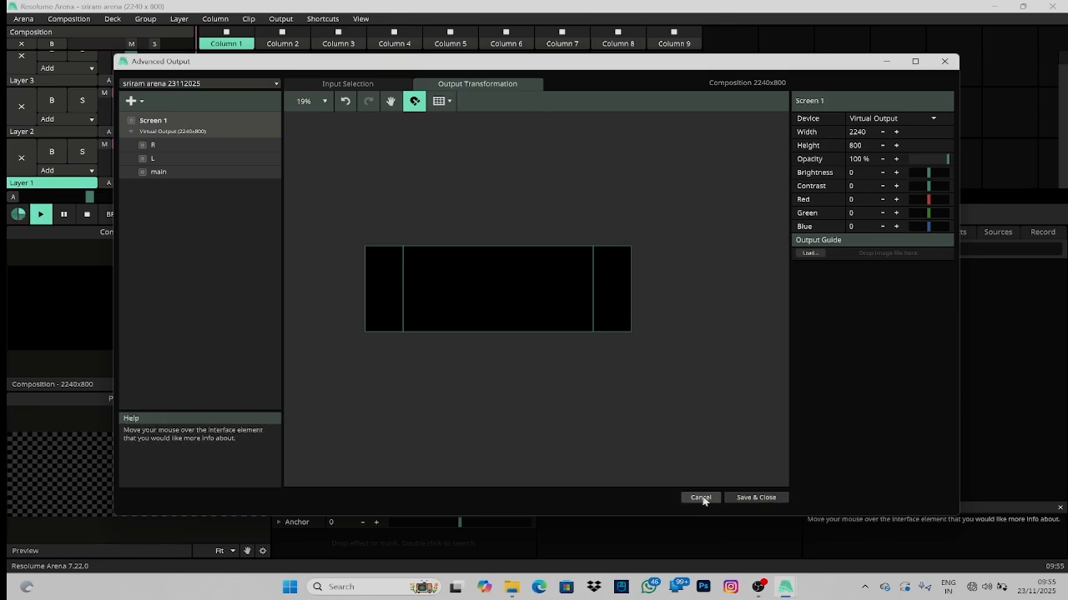
pyautogui.click(775, 500)
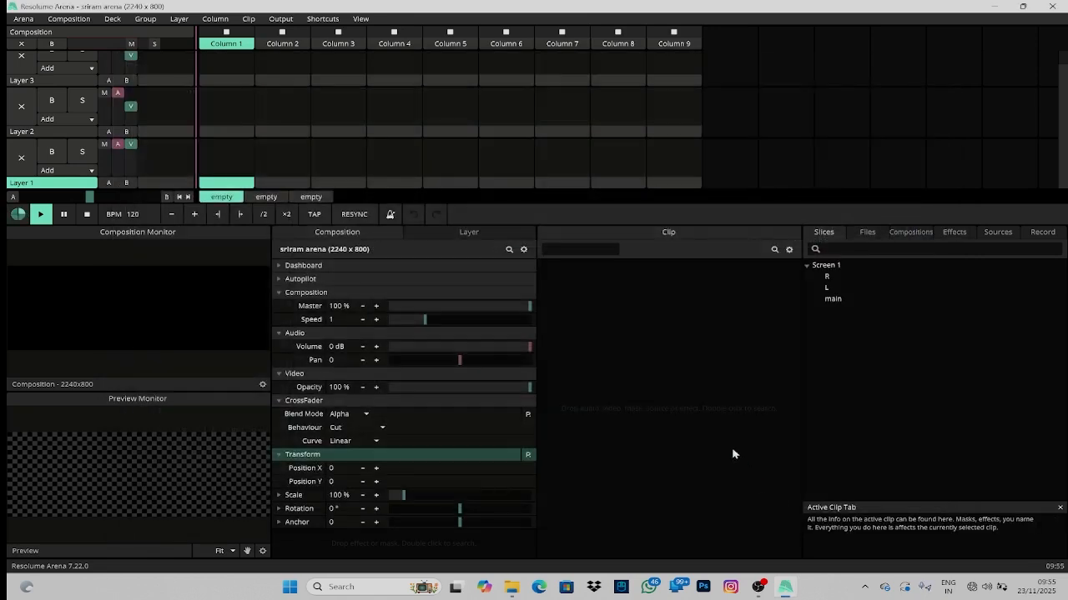